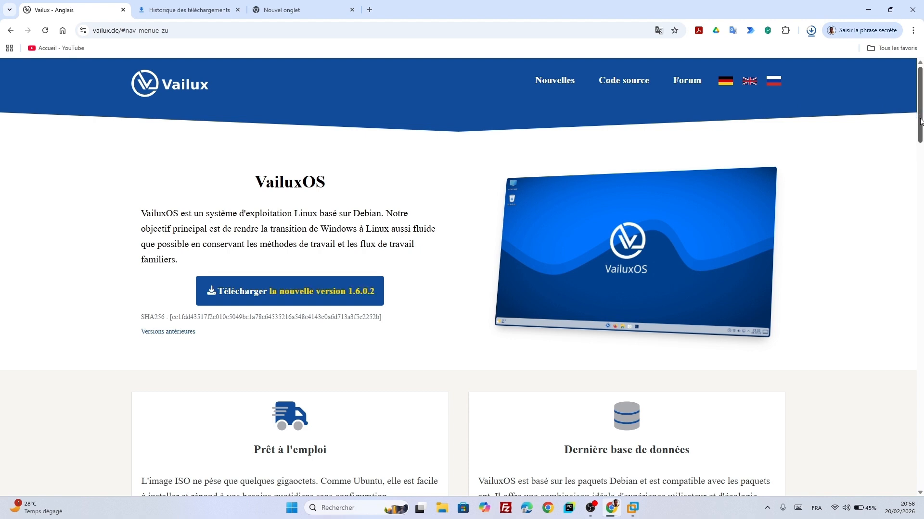
Look through the VailuxOS home page, from the download section and feature descriptions to the desktop screenshots
scroll(916, 112, "down", 2)
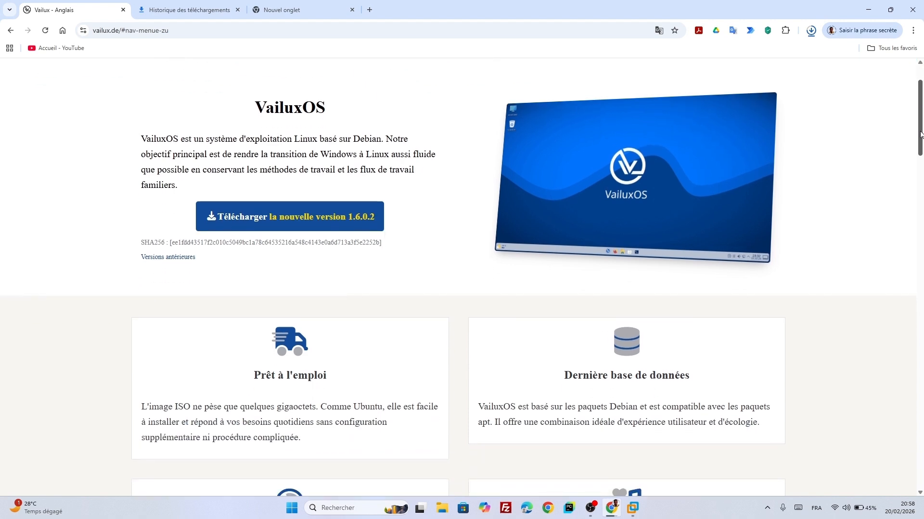
left_click_drag(919, 134, 920, 152)
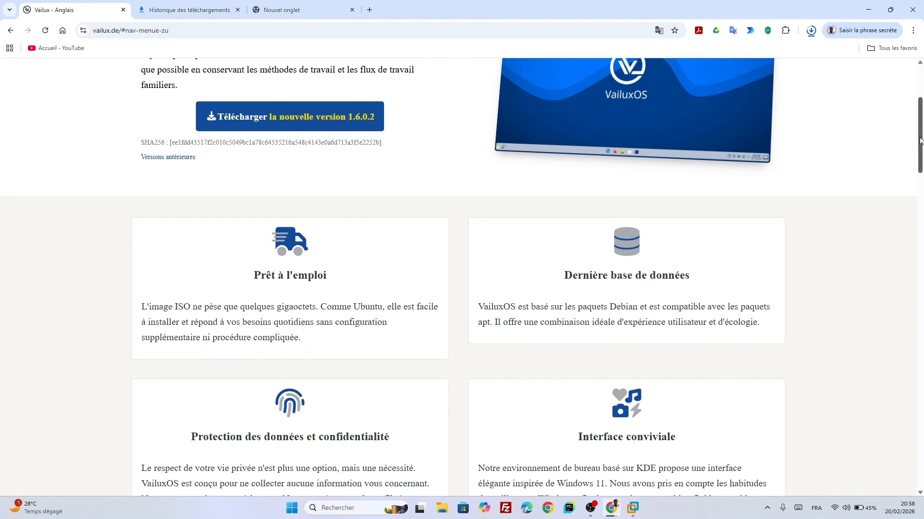
scroll(920, 147, "down", 2)
left_click_drag(921, 144, 921, 154)
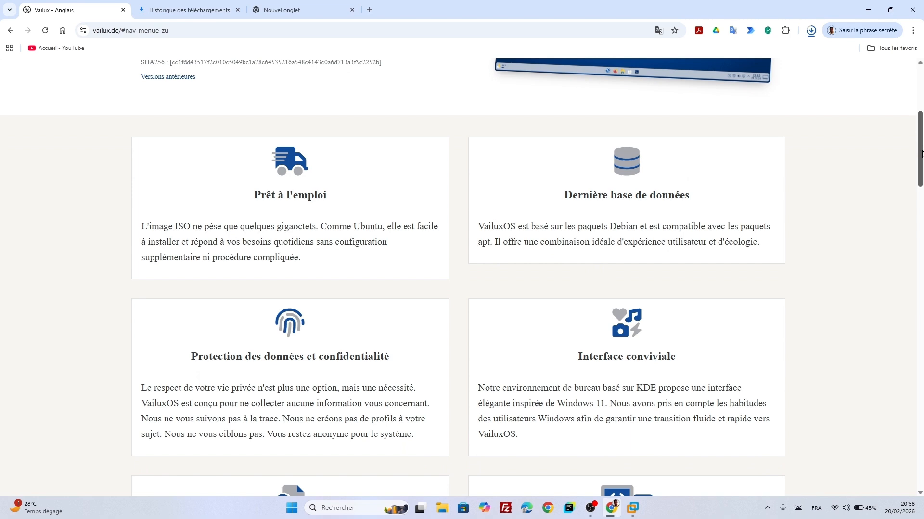
left_click_drag(921, 153, 919, 187)
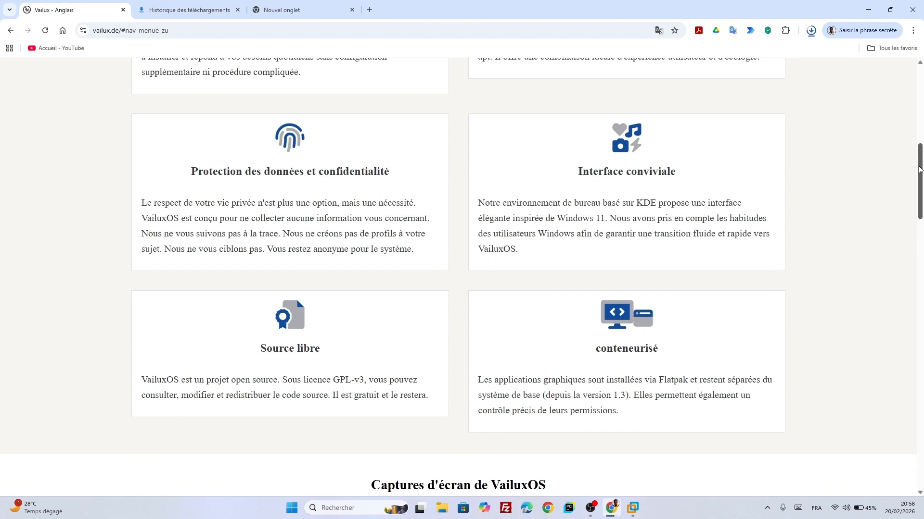
mouse_move(920, 171)
left_mouse_down()
mouse_move(921, 216)
mouse_move(917, 173)
left_mouse_up()
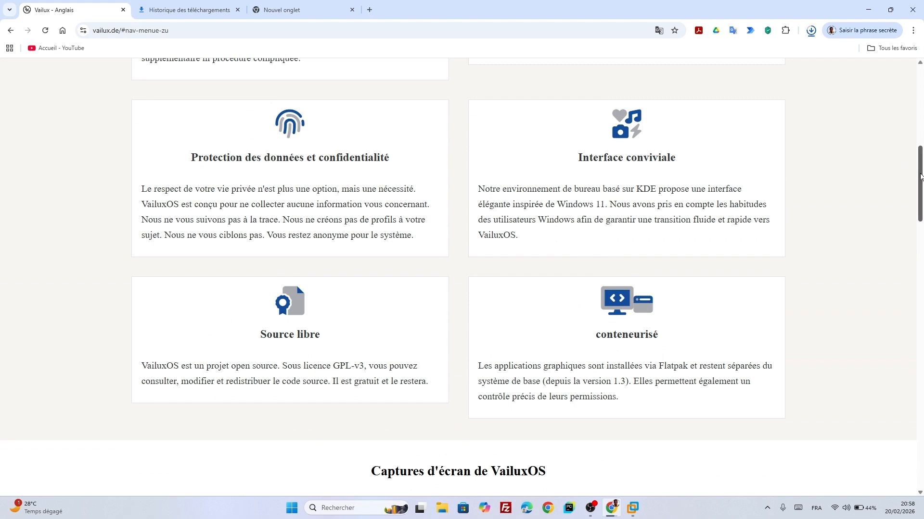
left_click_drag(921, 177, 922, 214)
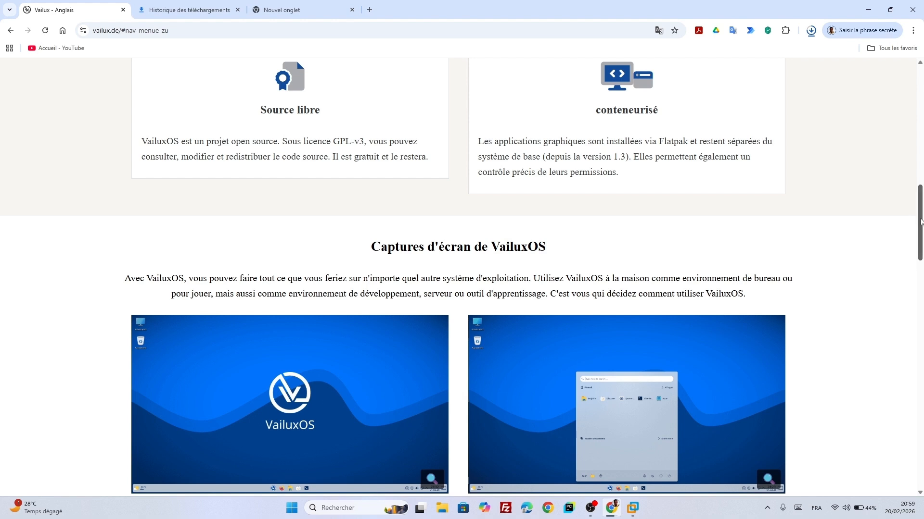
left_click_drag(920, 221, 921, 252)
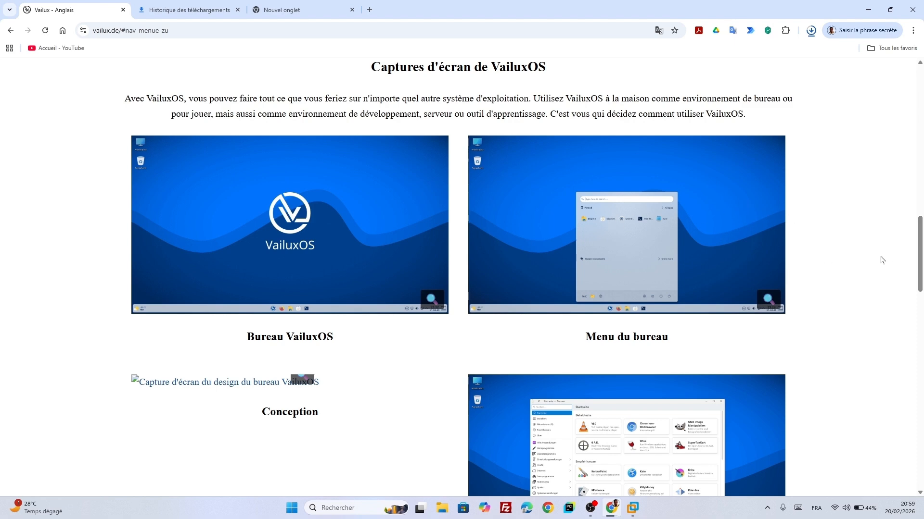
left_click_drag(919, 261, 920, 290)
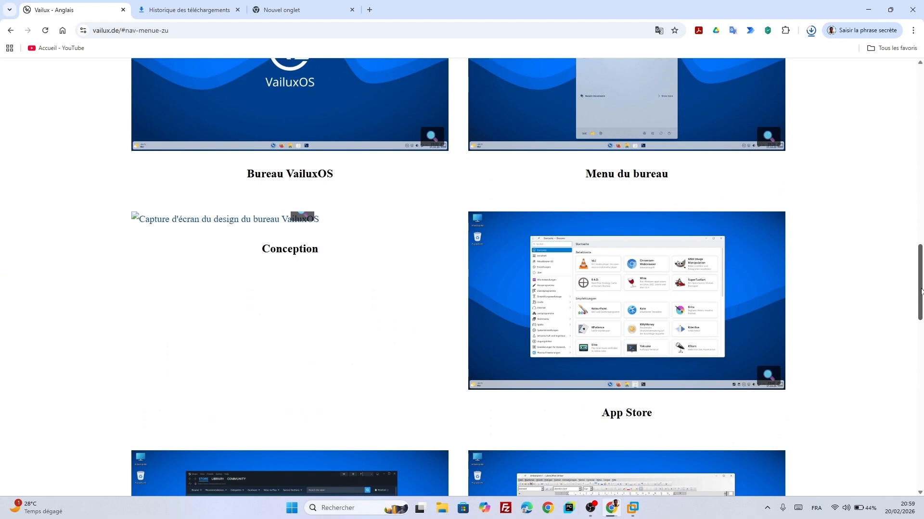
mouse_move(920, 289)
left_mouse_down()
mouse_move(922, 434)
mouse_move(922, 301)
left_mouse_up()
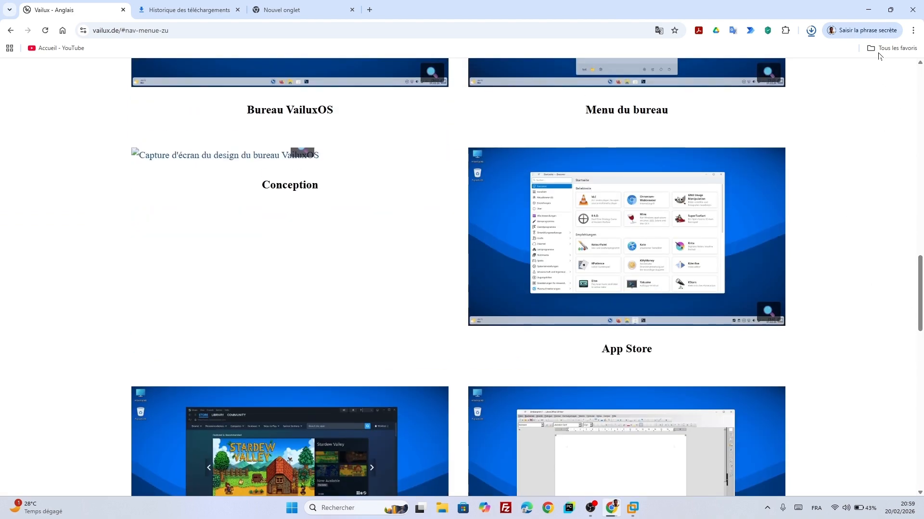
Switch to VMware Workstation and start a new virtual machine with the typical configuration, choosing to install the operating system later
mouse_move(638, 516)
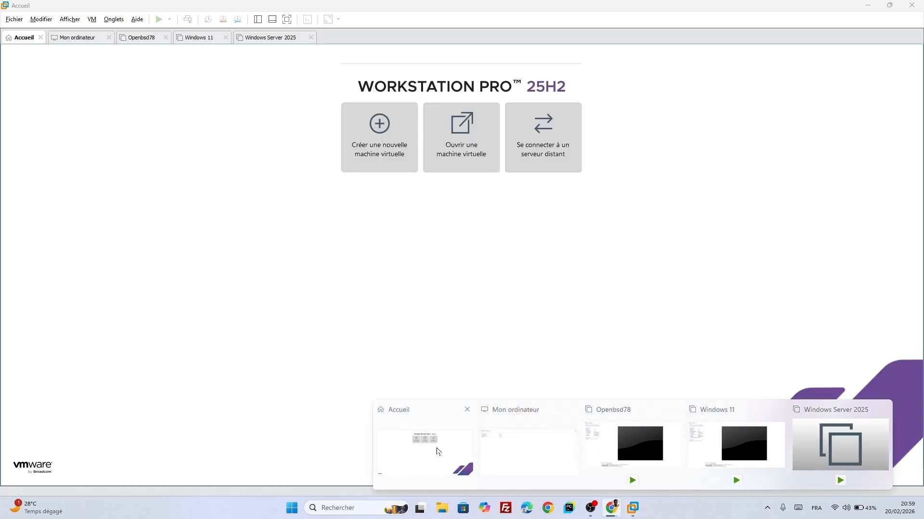
left_click(438, 452)
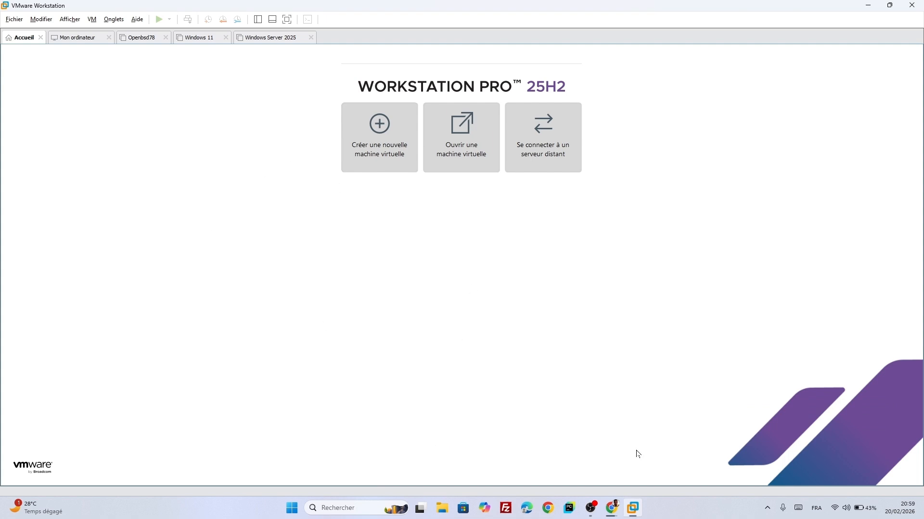
mouse_move(637, 507)
left_click(382, 123)
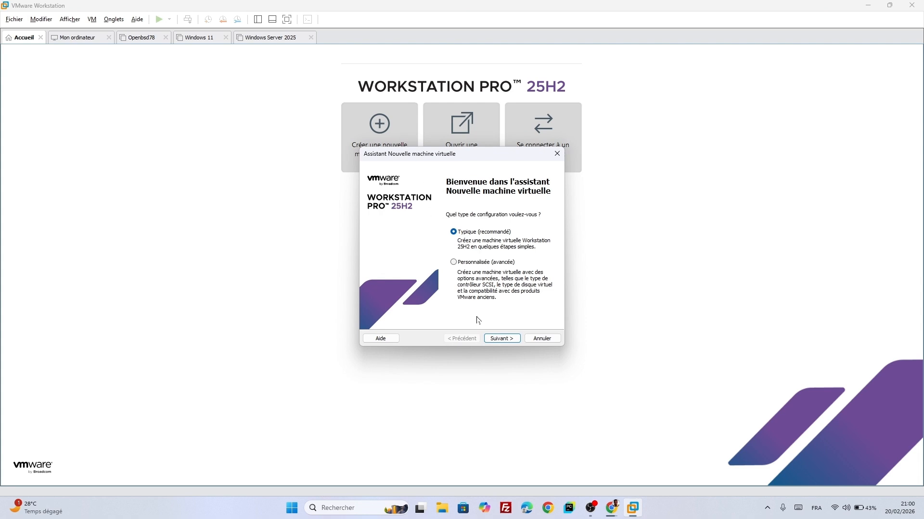
left_click(497, 341)
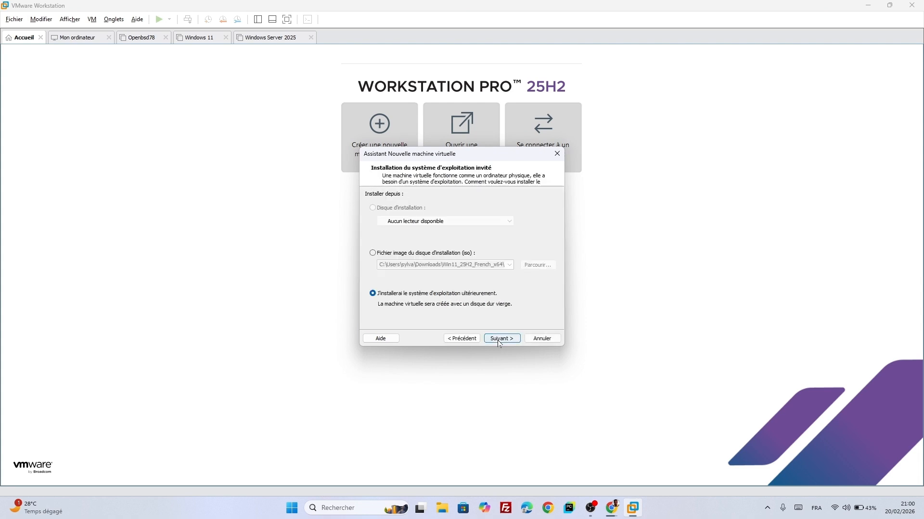
left_click(499, 341)
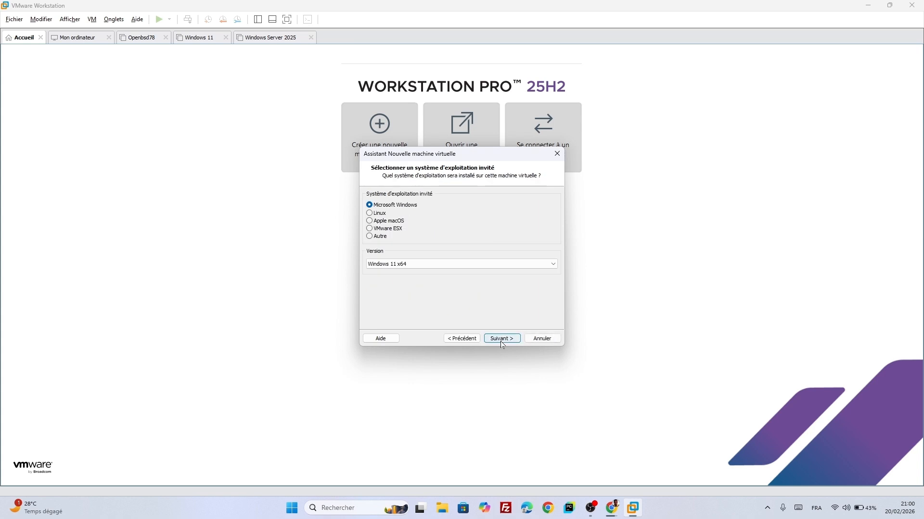
Choose Linux as the guest operating system with the version Debian 13.x 64 bits
left_click(376, 213)
left_click(554, 268)
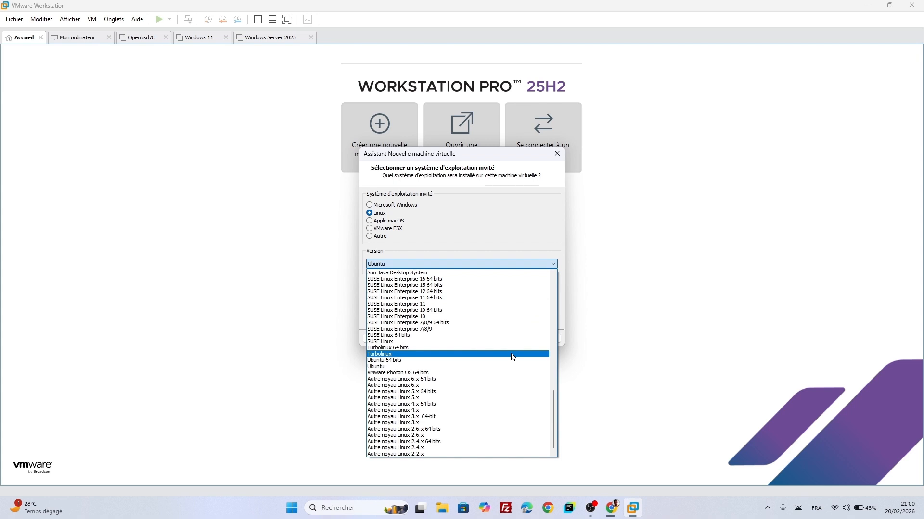
key("d")
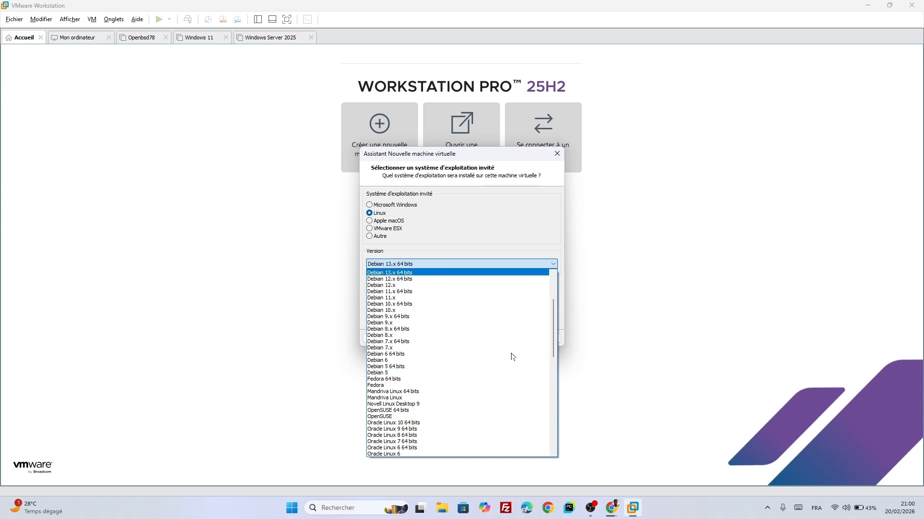
left_click(489, 276)
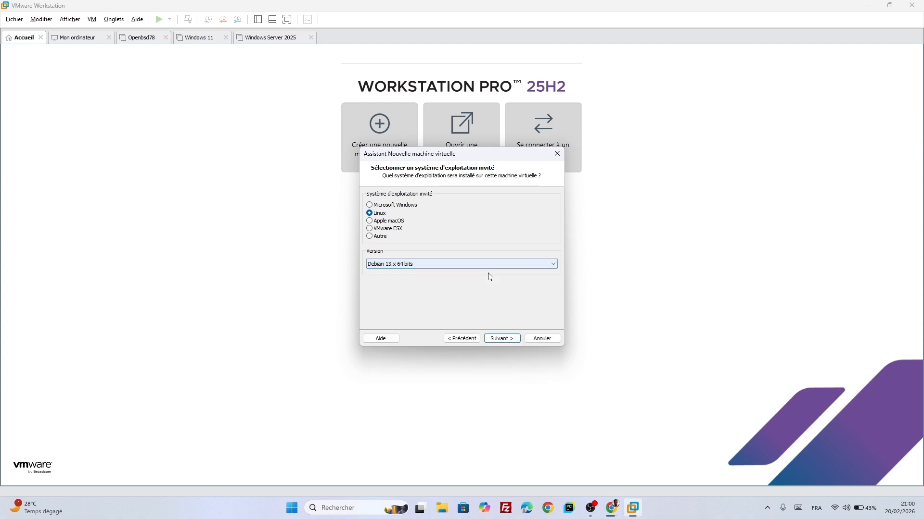
left_click(502, 339)
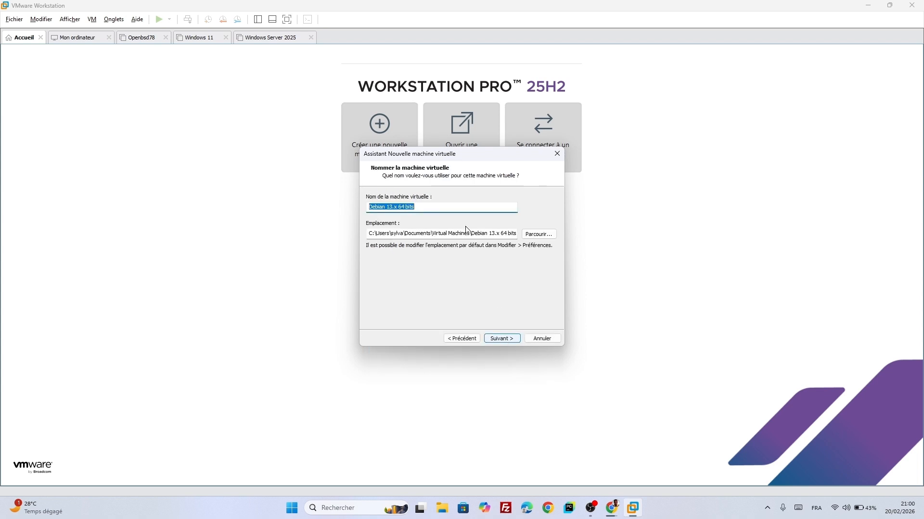
Name the virtual machine "Vailus OS" and keep the suggested storage location
left_click(414, 207)
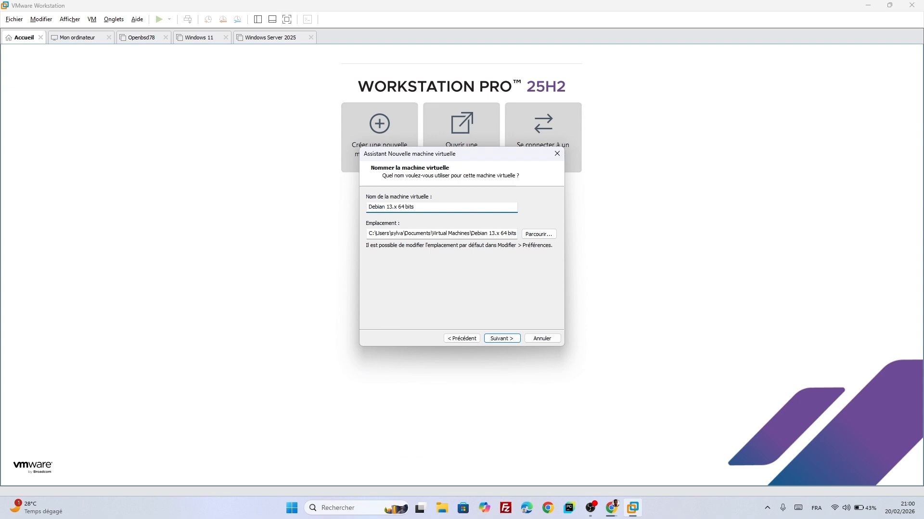
key("BackSpace")
key("BackSpace")
key("BackSpace")
key("BackSpace")
key("BackSpace")
key("BackSpace")
key("BackSpace")
key("BackSpace")
key("BackSpace")
key("BackSpace")
key("BackSpace")
key("BackSpace")
key("BackSpace")
key("BackSpace")
key("BackSpace")
key("BackSpace")
key("BackSpace")
key("BackSpace")
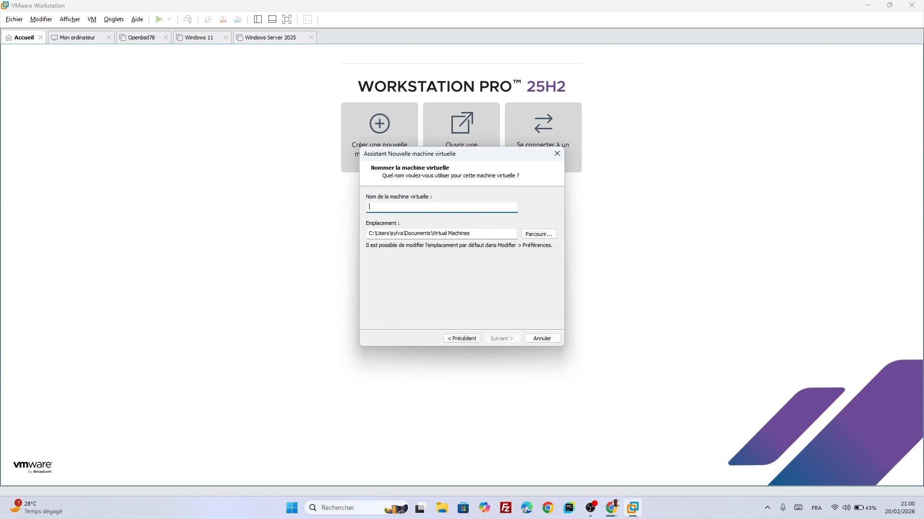
type("Va")
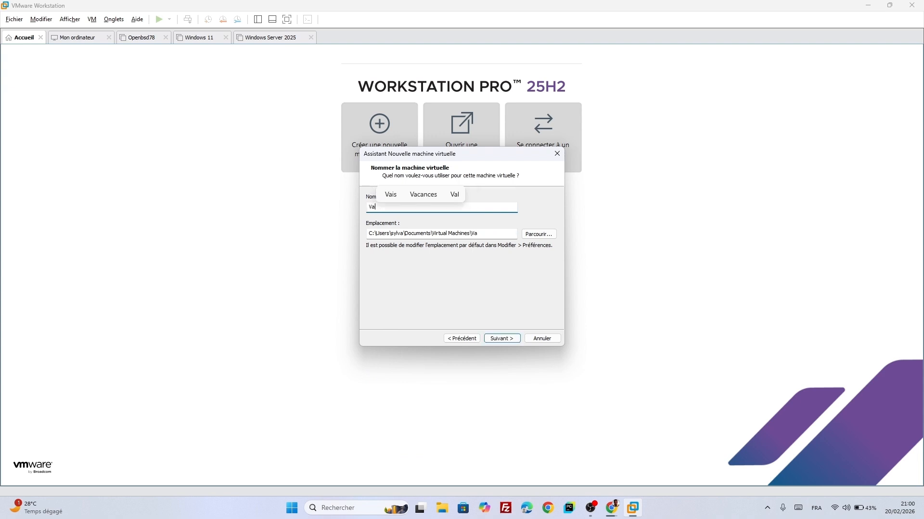
type("ilus")
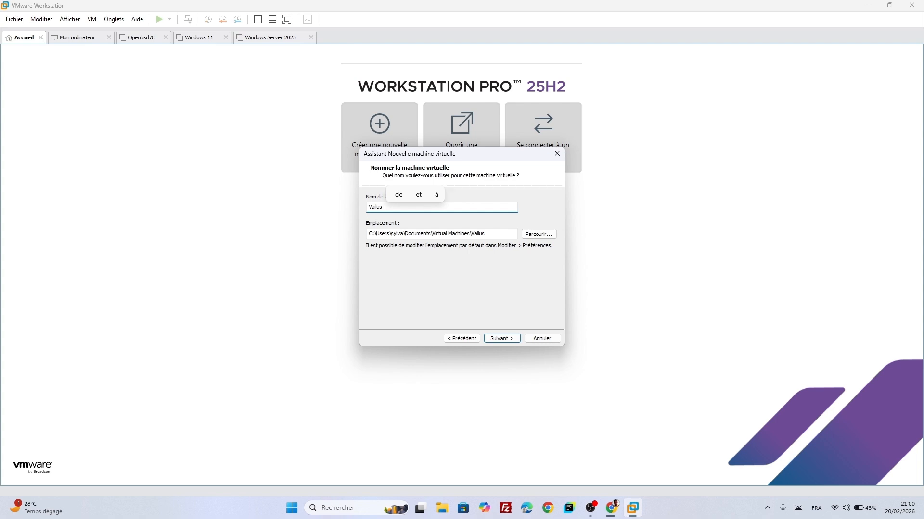
type(" OS")
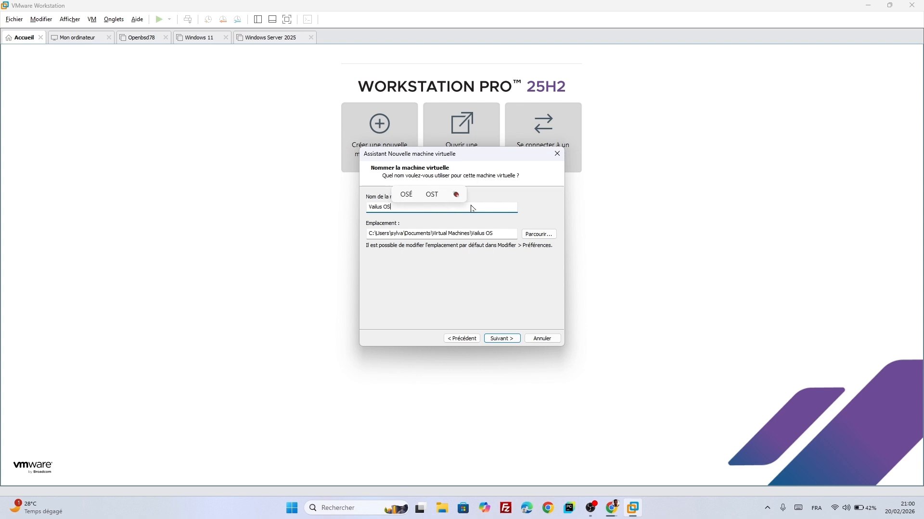
left_click(499, 338)
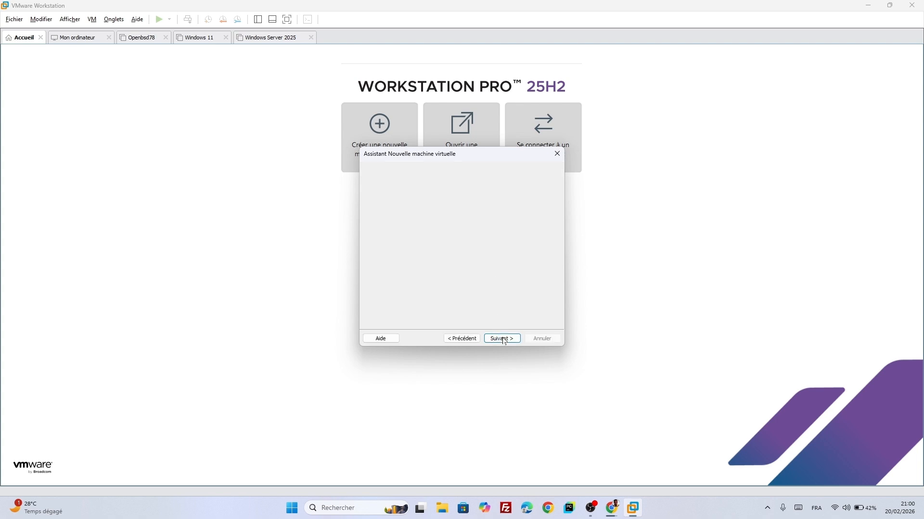
Set the maximum disk size to 25 GB and store the virtual disk as a single file
left_click(458, 224)
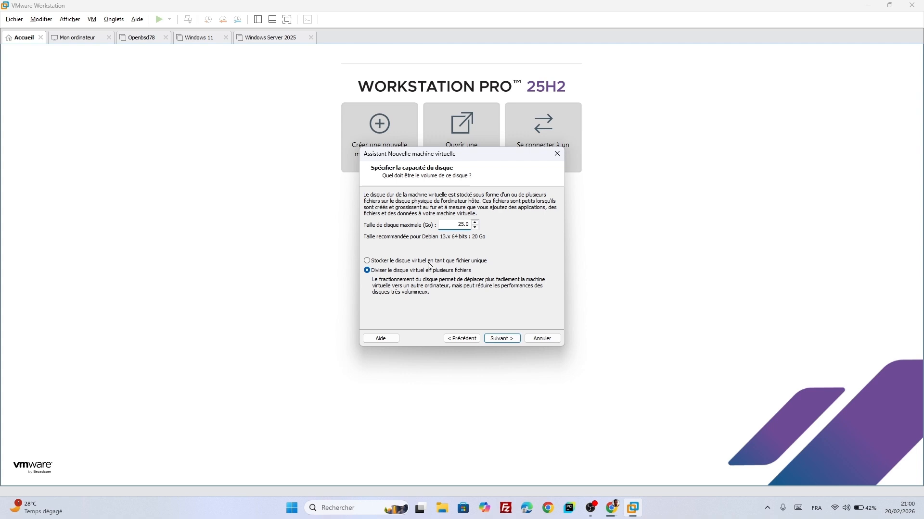
left_click(367, 261)
left_click(502, 339)
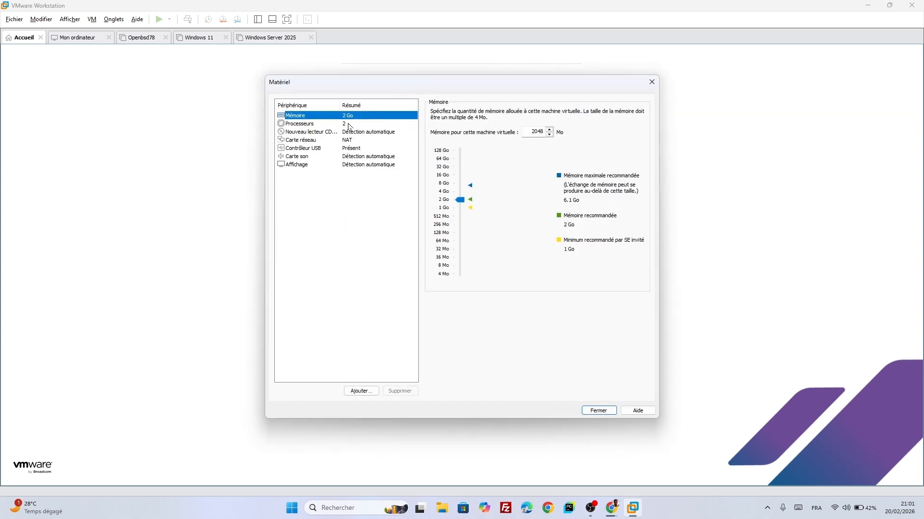
In the hardware customization, review the processors and set the network adapter to bridged mode, replicating the physical network connection state
left_click(351, 125)
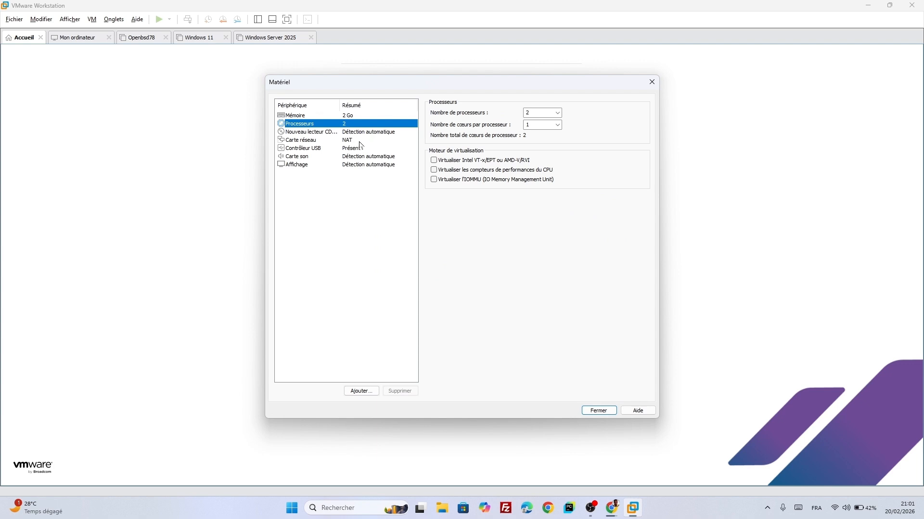
left_click(361, 141)
left_click(437, 148)
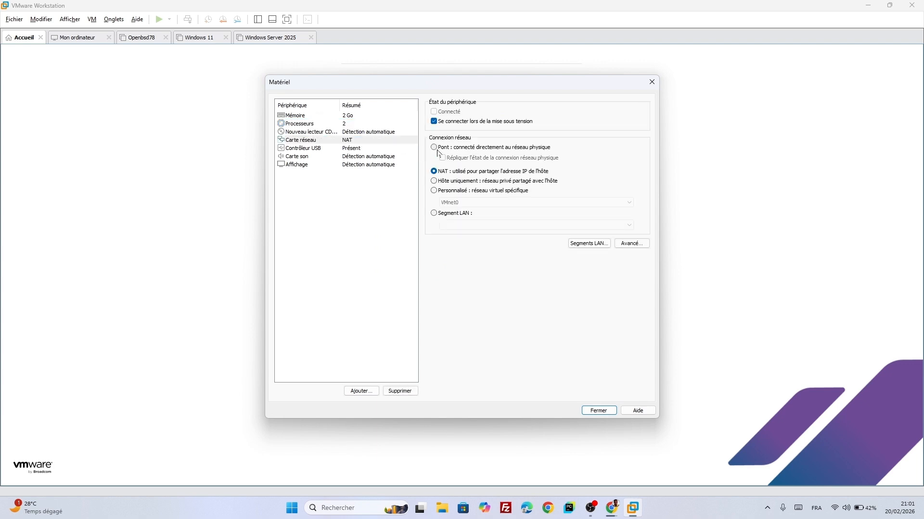
left_click(442, 159)
Set the virtual machine's memory to 4096 MB and finish creating the machine
left_click(350, 117)
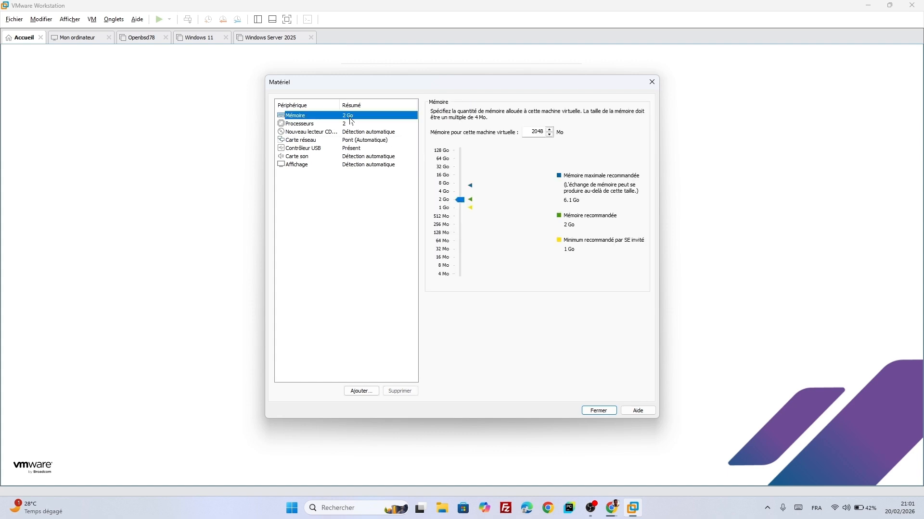
left_click_drag(461, 201, 461, 194)
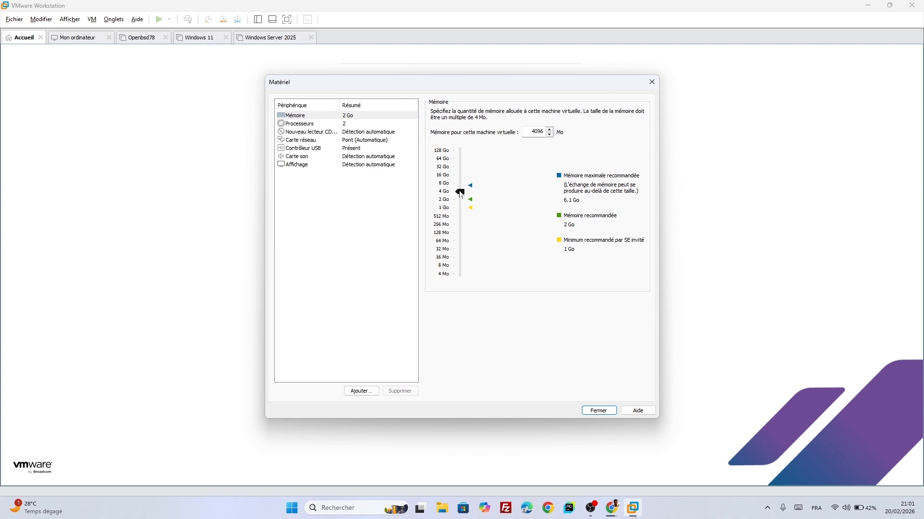
left_click(599, 412)
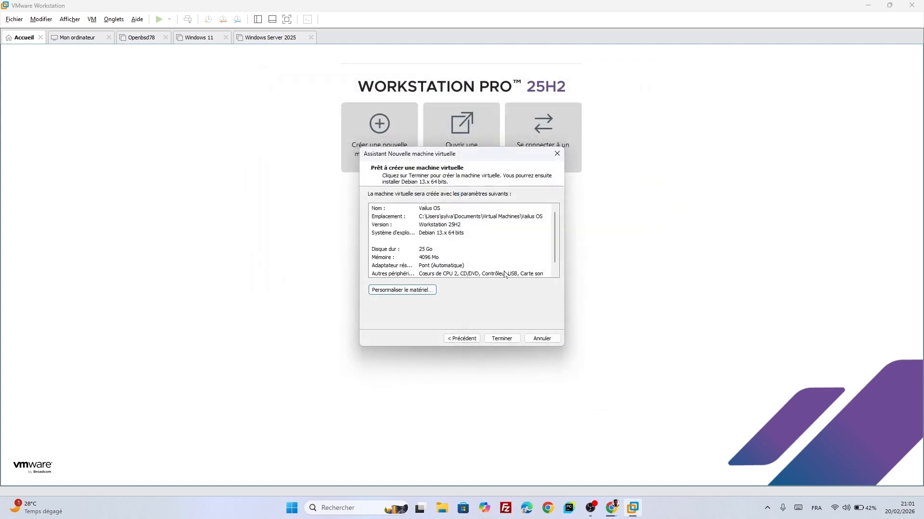
left_click(500, 338)
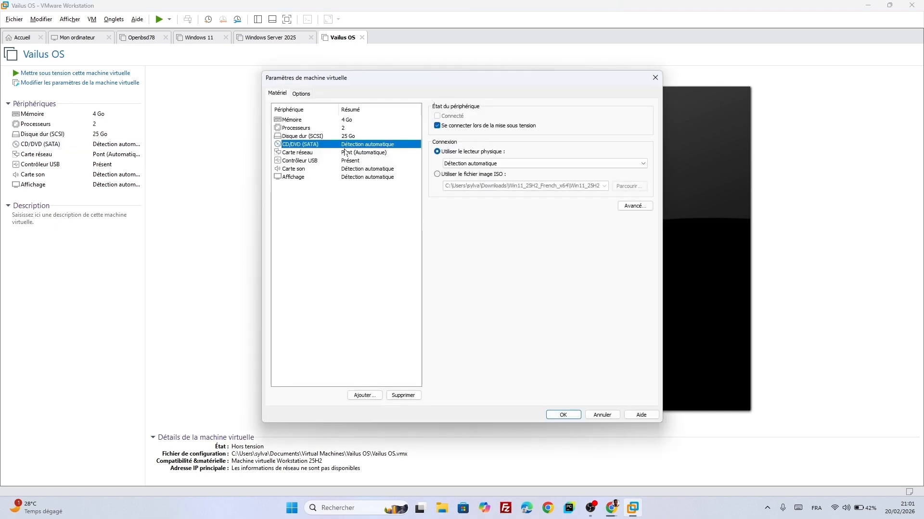
Attach the VailuxOS-1.6.0.2-desktop-stable-amd64.iso image from the Downloads folder to the virtual machine's CD/DVD drive and save the settings
left_click(440, 176)
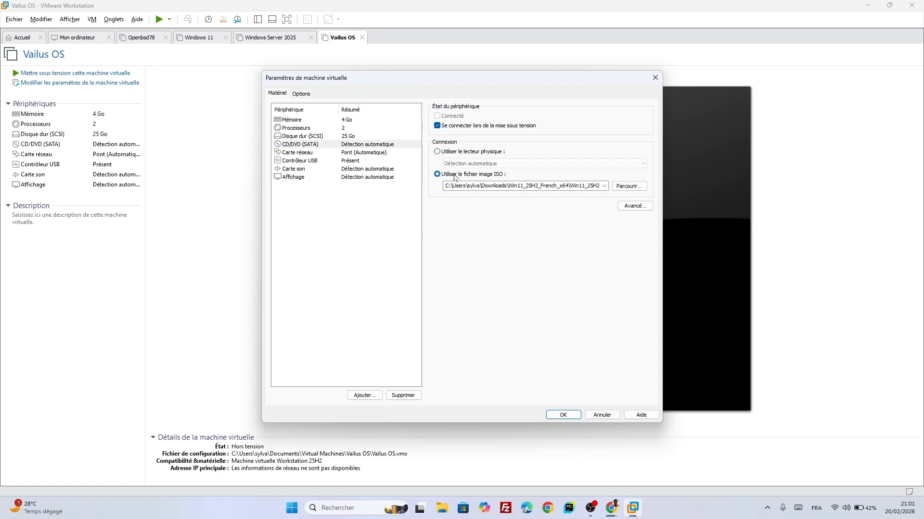
left_click(633, 189)
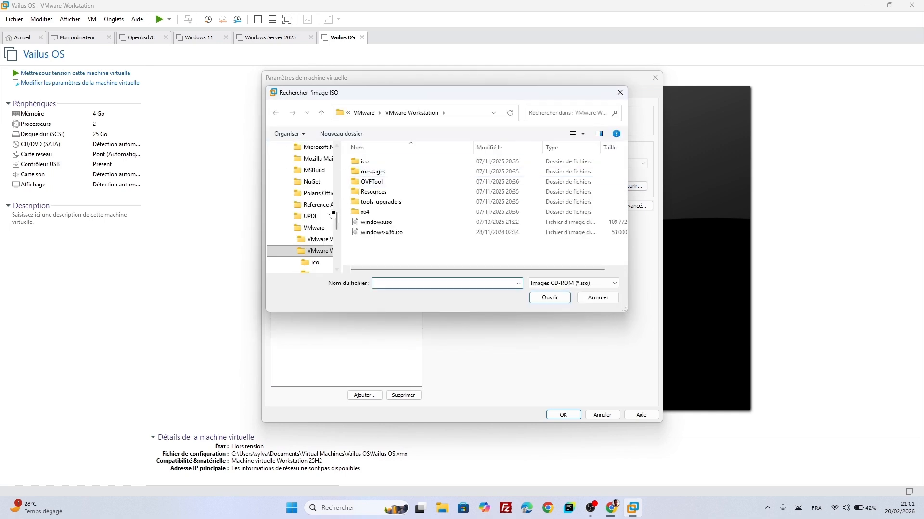
left_click_drag(337, 223, 337, 175)
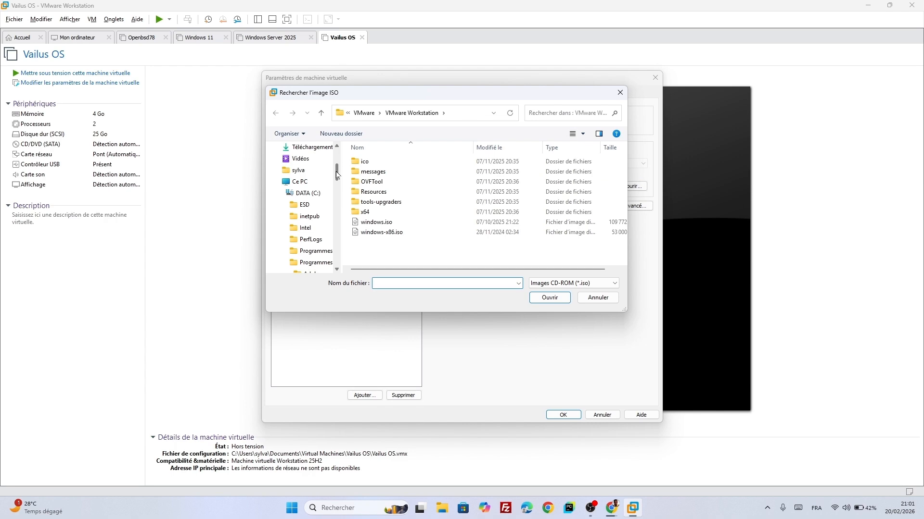
left_click(315, 151)
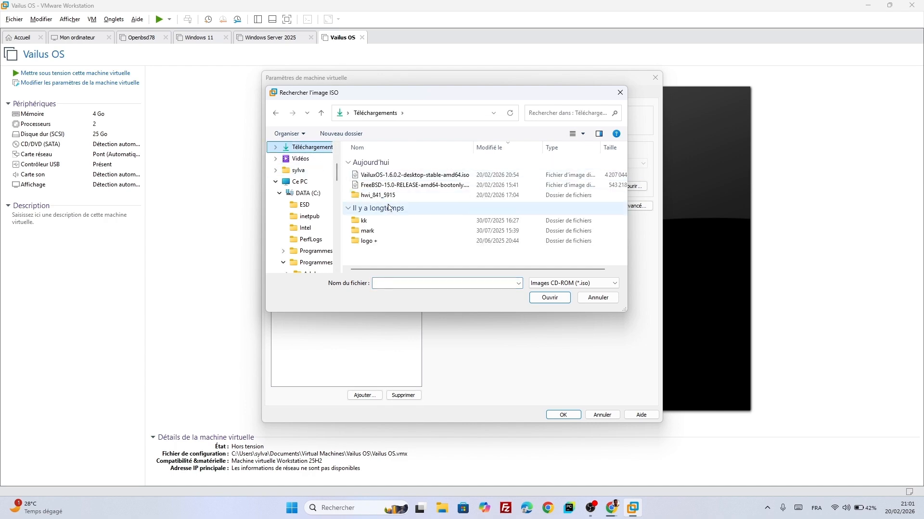
double_click(423, 176)
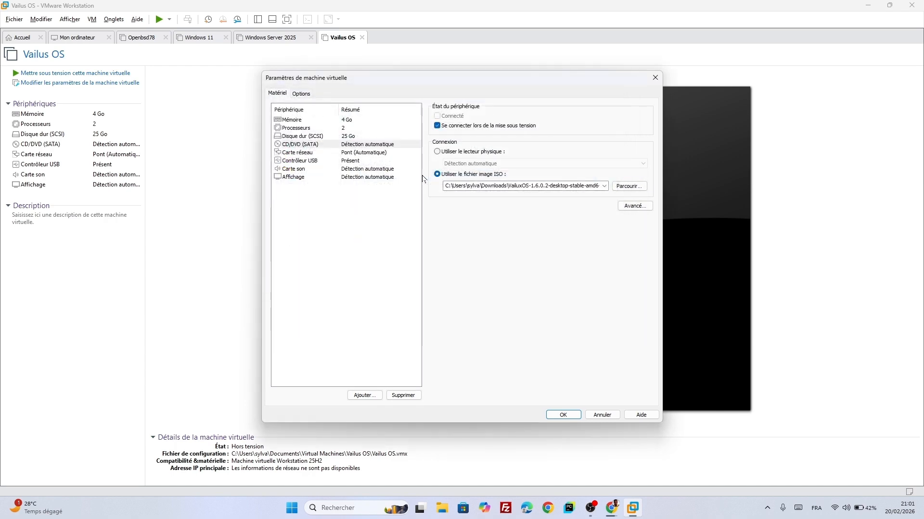
left_click(560, 415)
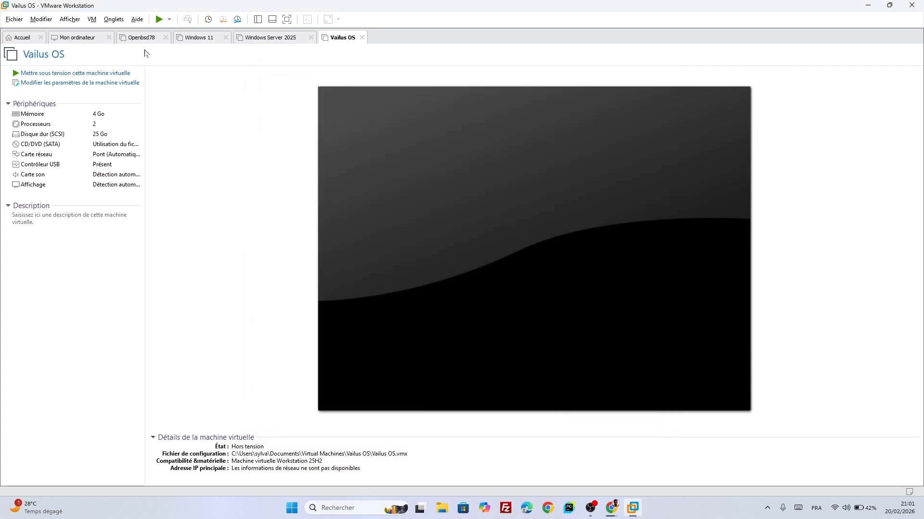
Power on the virtual machine and boot the "VailuxOS testen / Installieren" entry to reach the live desktop
left_click(116, 76)
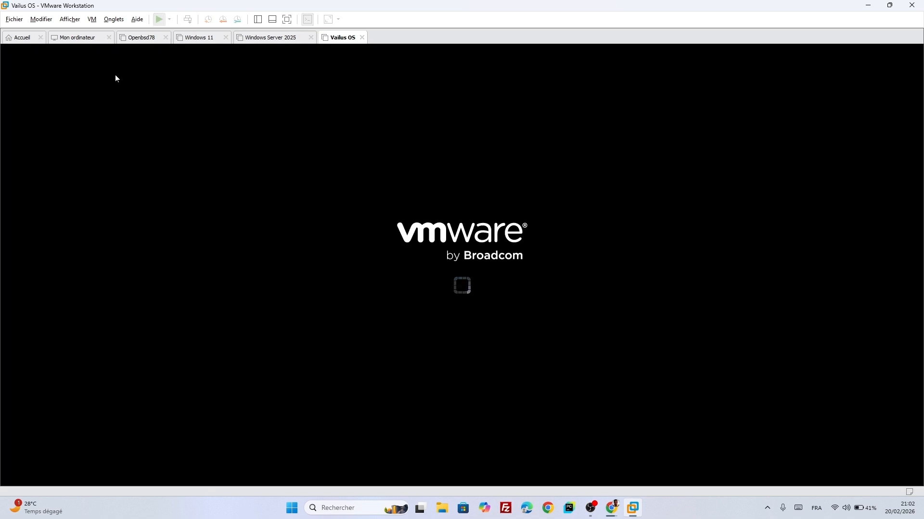
left_click(388, 281)
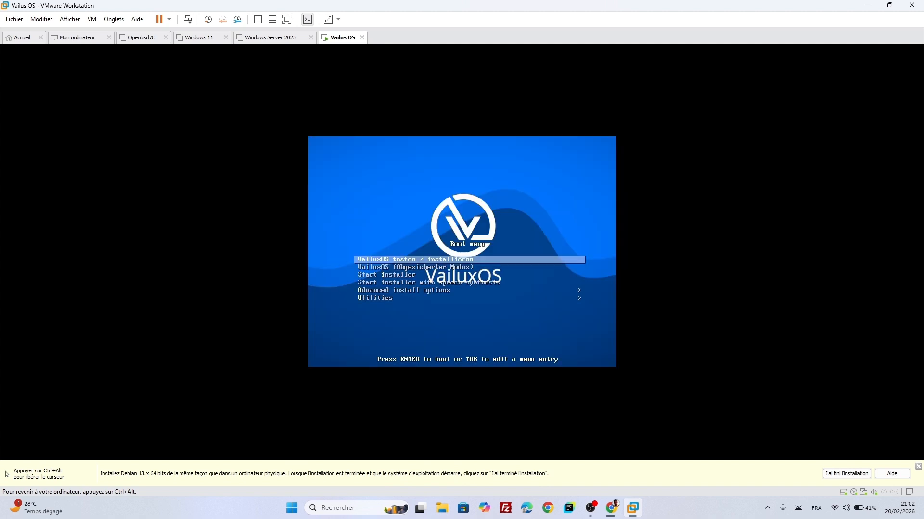
key("Return")
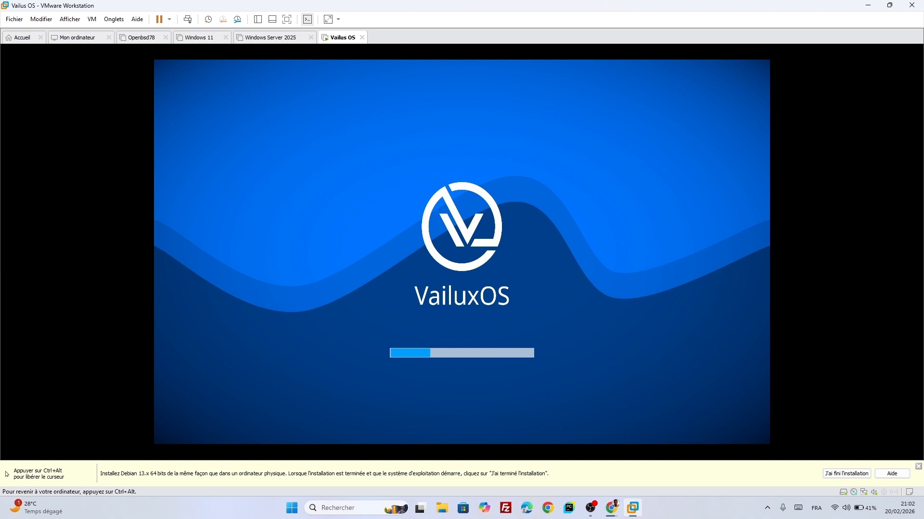
key("ctrl+alt")
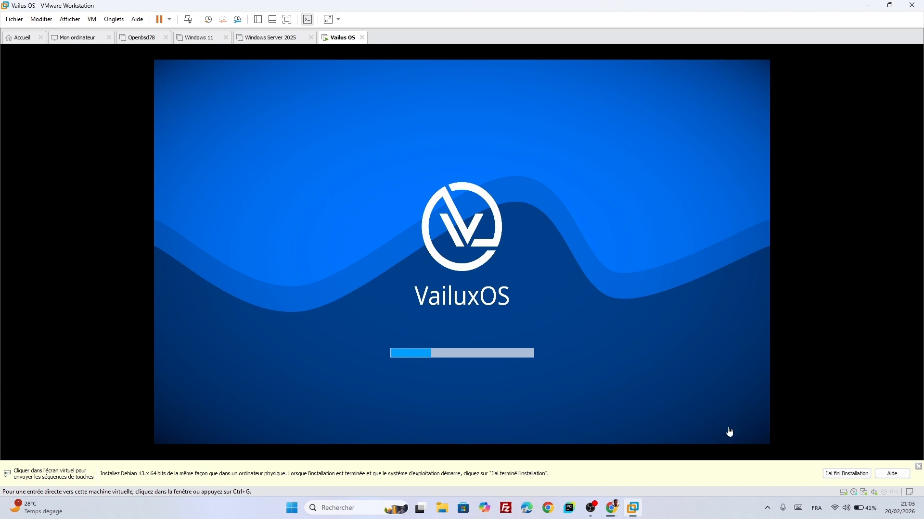
left_click(567, 222)
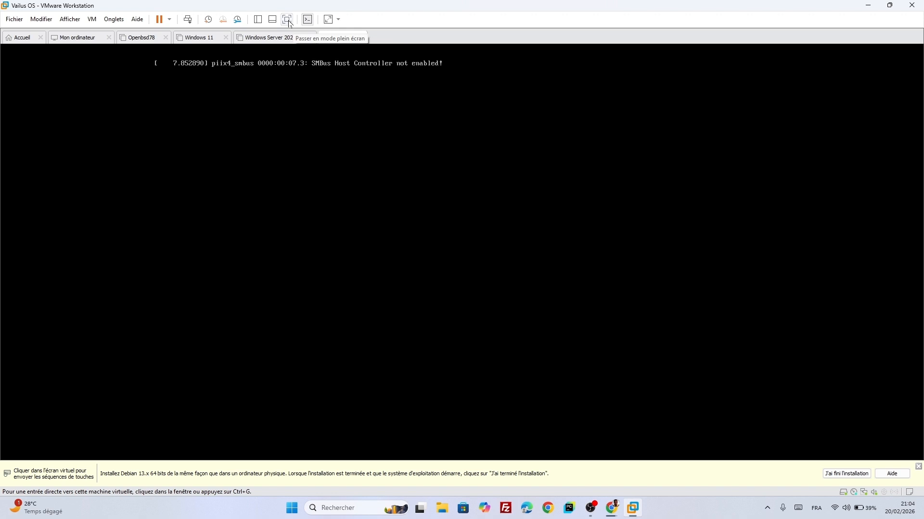
left_click(461, 305)
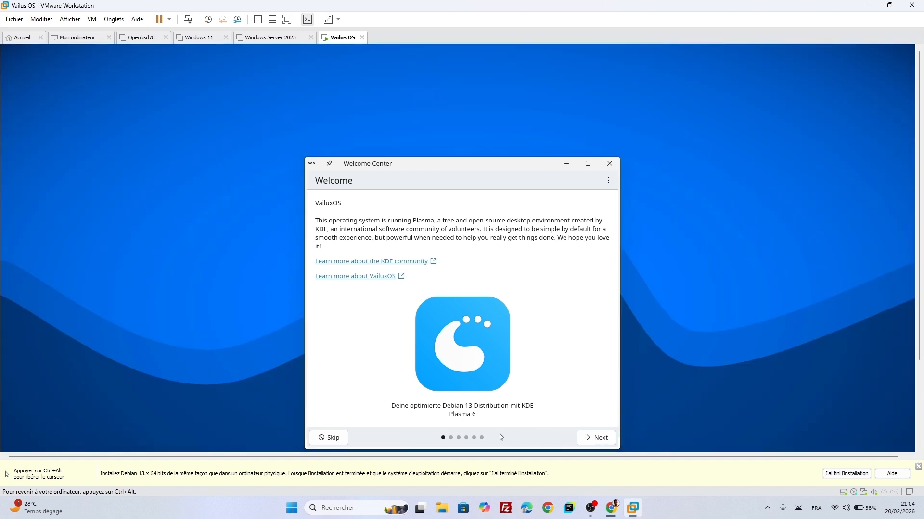
Go through all the Welcome Center pages, leaving usage sharing disabled, and finish it
left_click(596, 442)
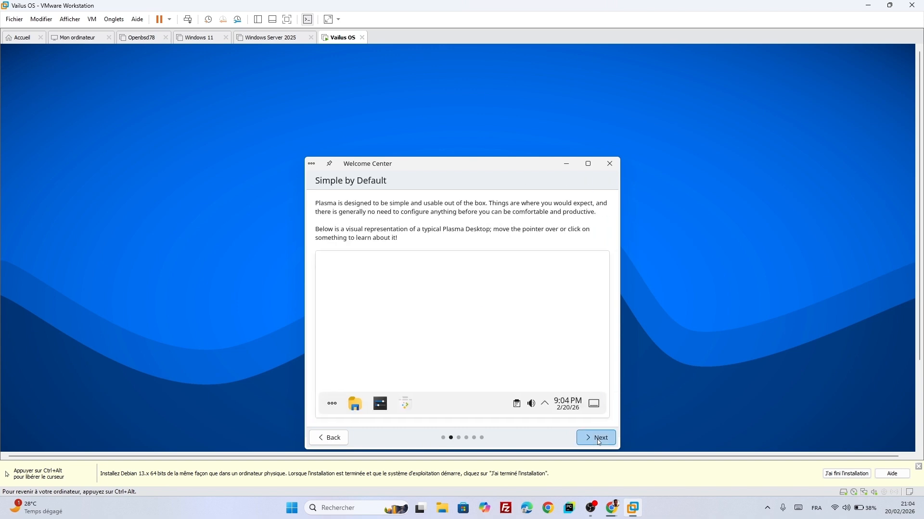
left_click(598, 441)
left_click(598, 441)
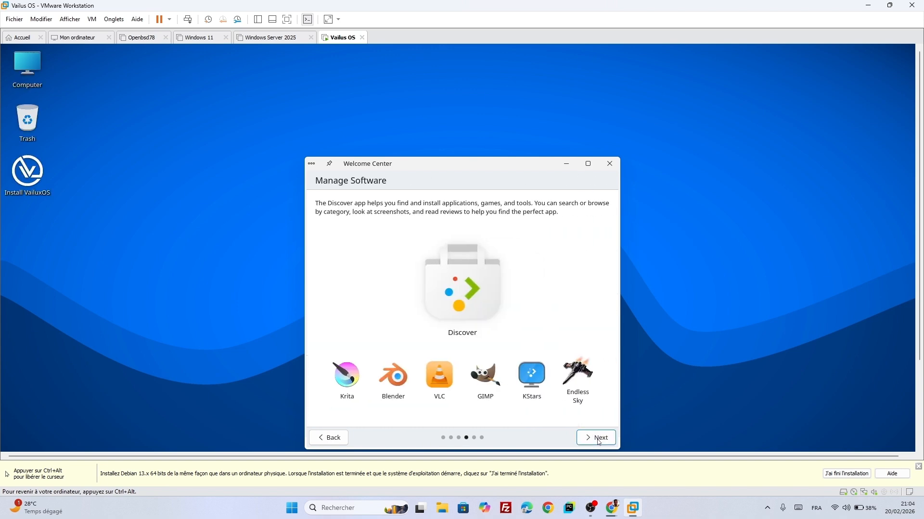
left_click(598, 441)
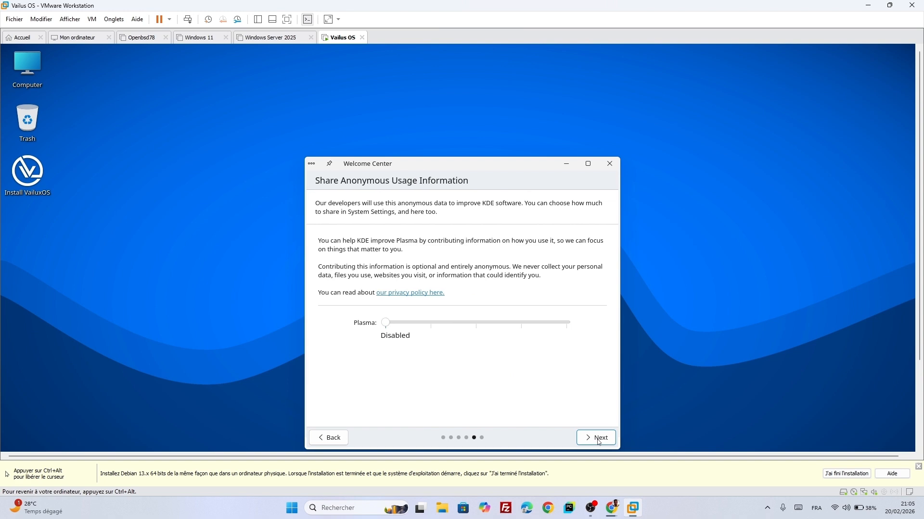
left_click(599, 442)
left_click(599, 441)
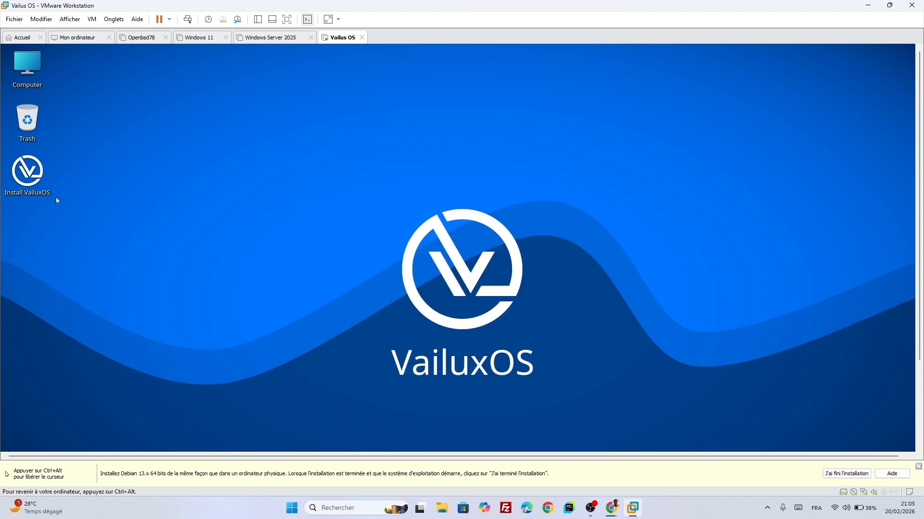
Launch the VailuxOS installer with français as the language and Africa/Ouagadougou as the time zone
double_click(29, 178)
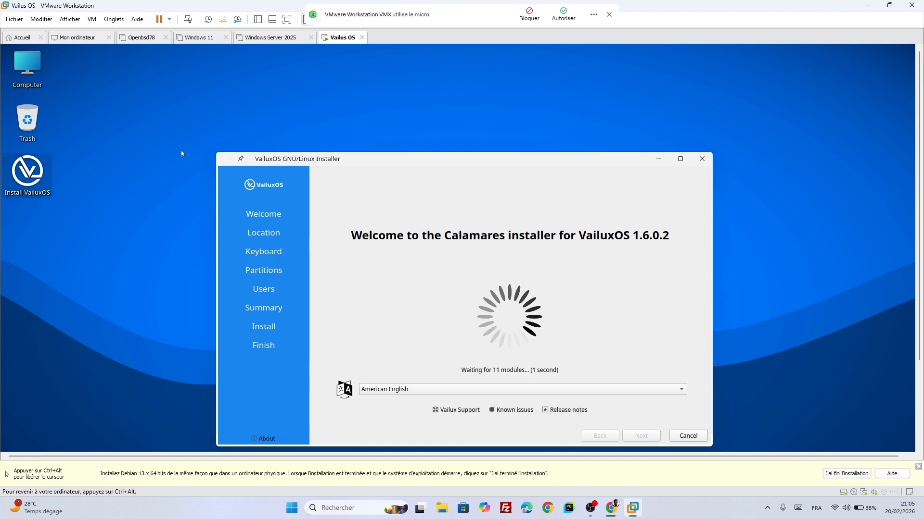
left_click(680, 391)
left_click(680, 391)
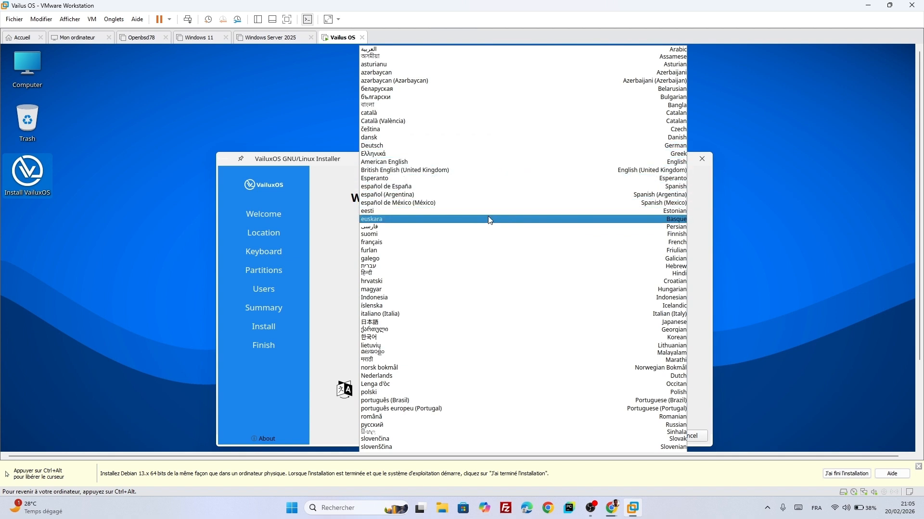
left_click(478, 245)
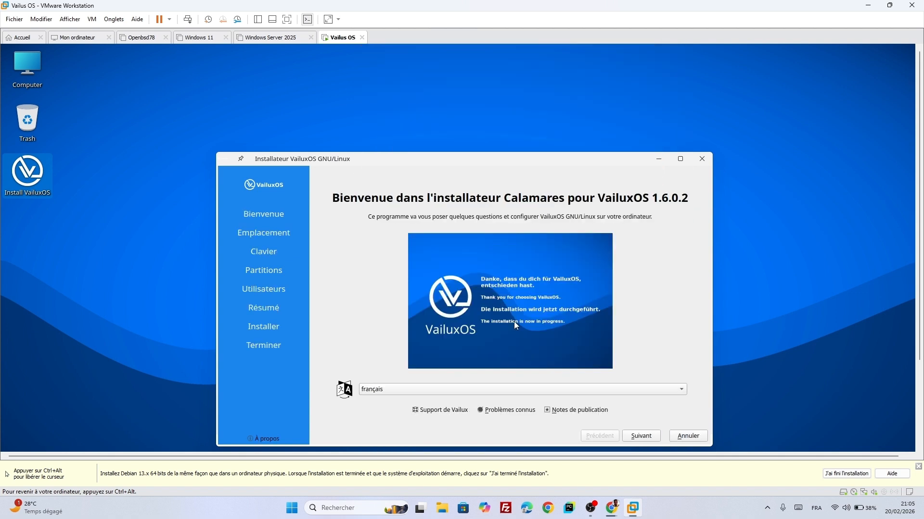
left_click(650, 439)
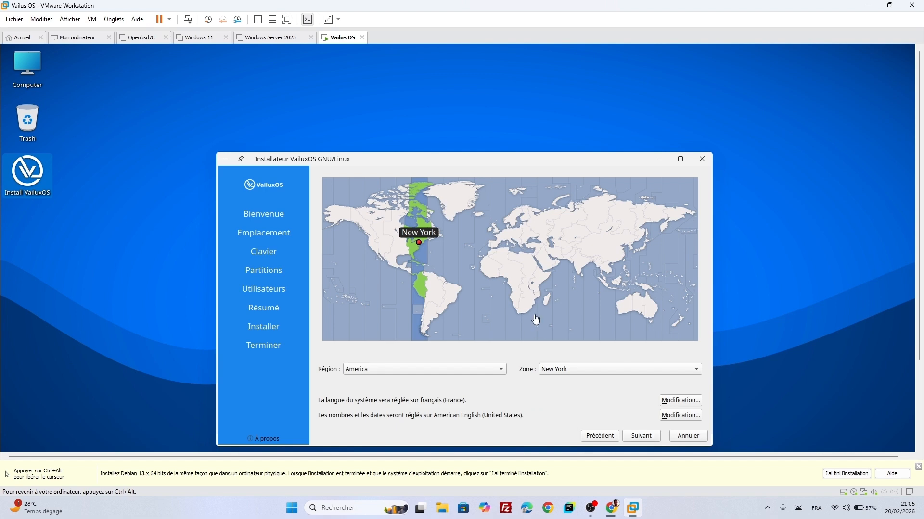
left_click(496, 273)
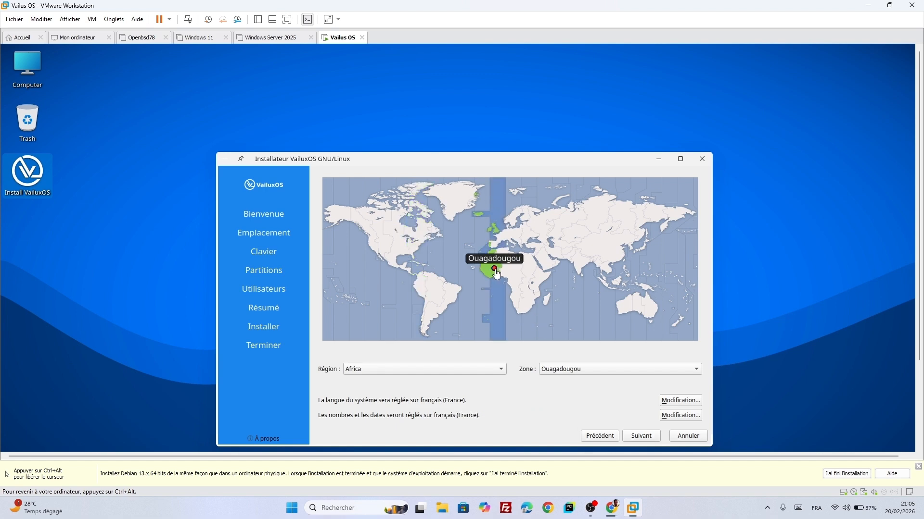
left_click(647, 440)
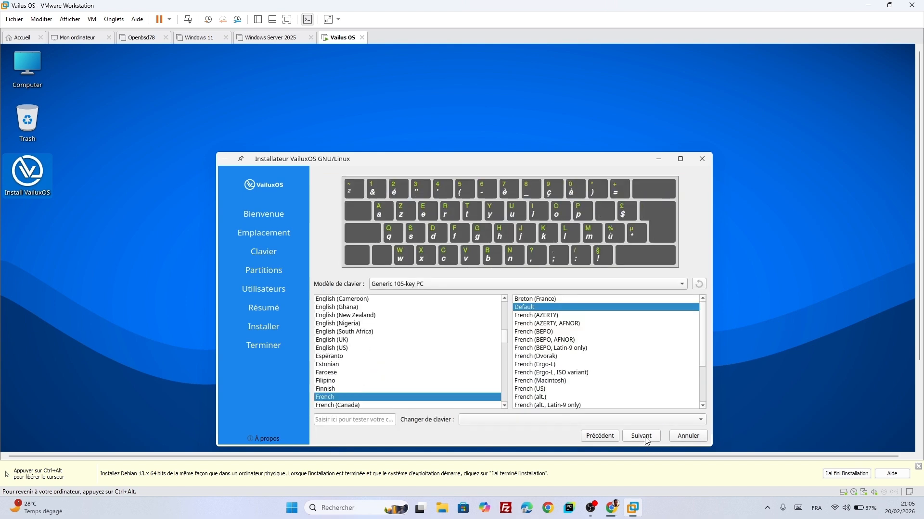
Choose the French (AZERTY) keyboard layout and have the installer erase the whole virtual disk
left_click(557, 317)
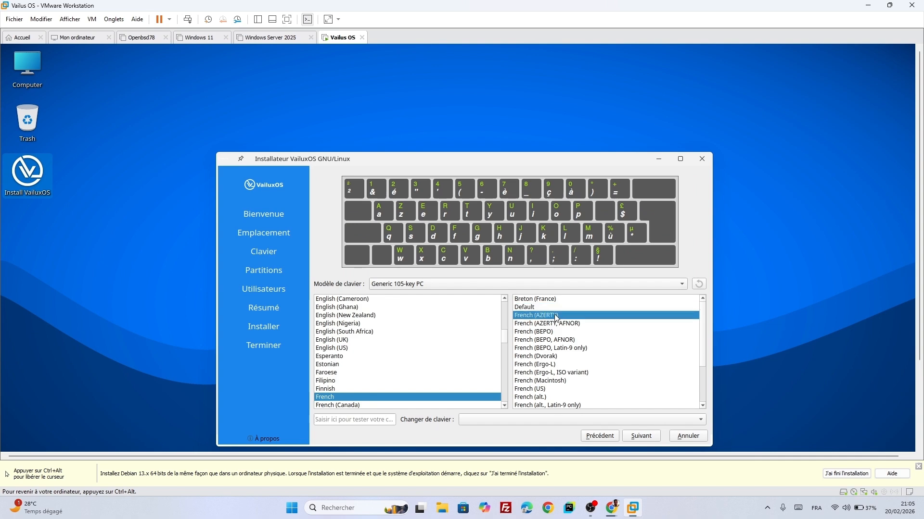
left_click(643, 439)
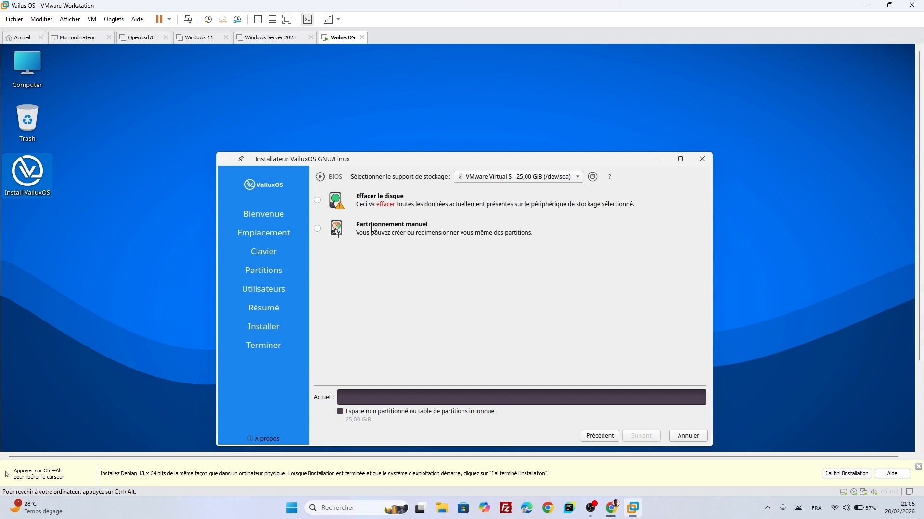
left_click(320, 201)
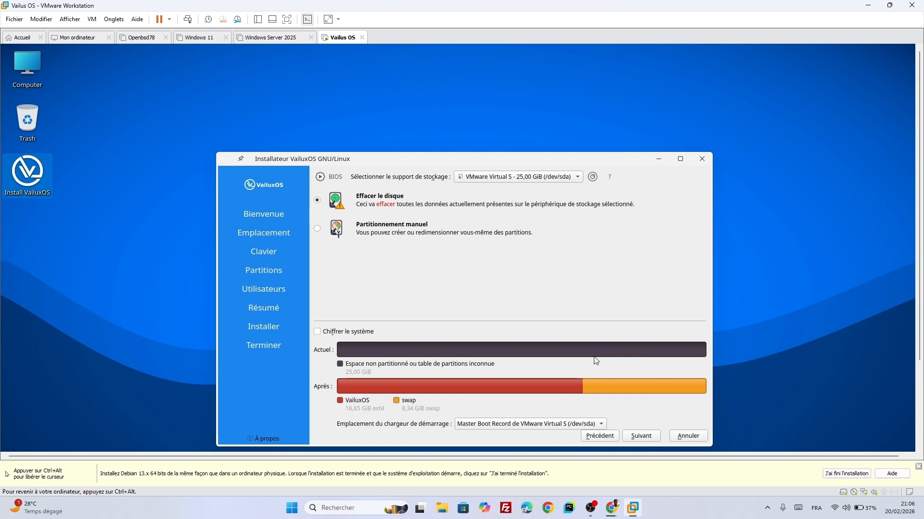
left_click(641, 436)
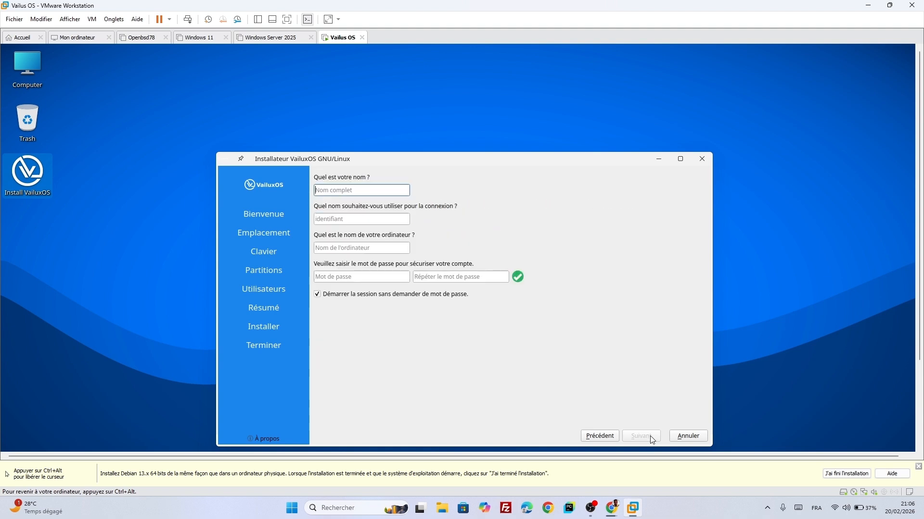
Fill in the user's name, enter and repeat the account password, and continue to the installation summary
type("B")
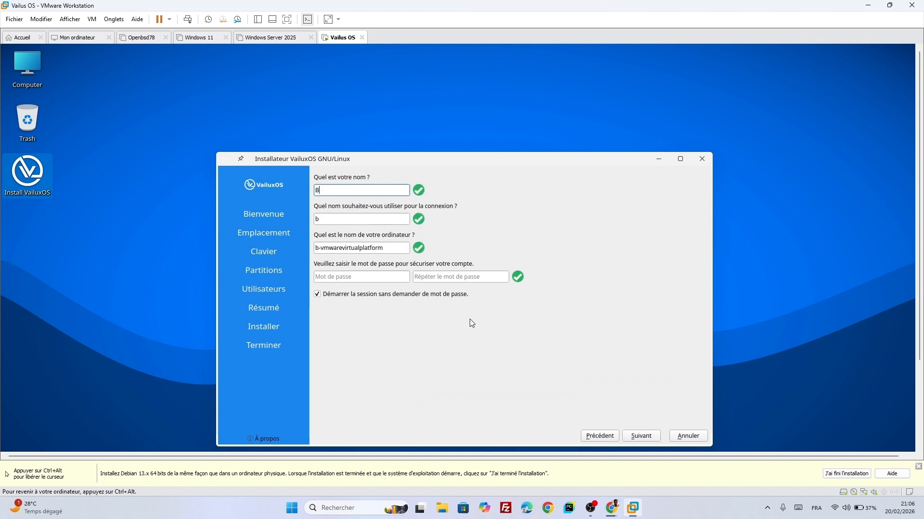
type("angsom")
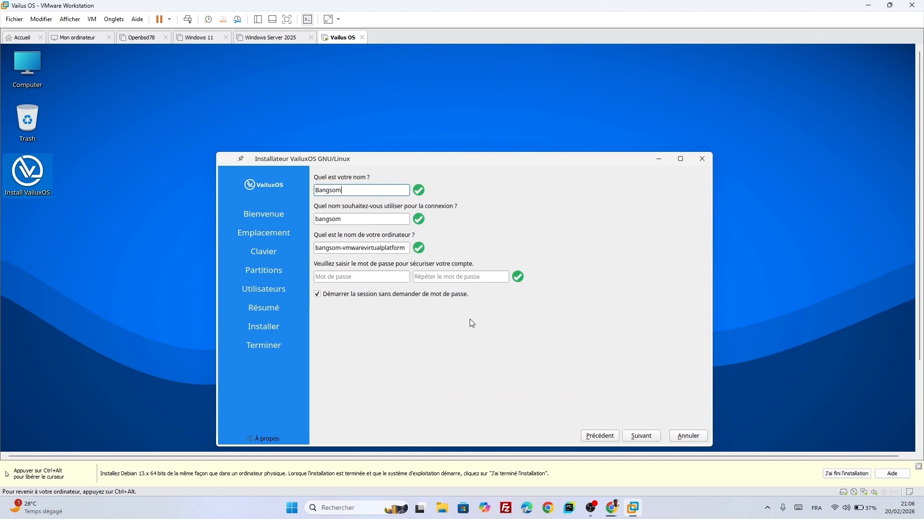
left_click(392, 278)
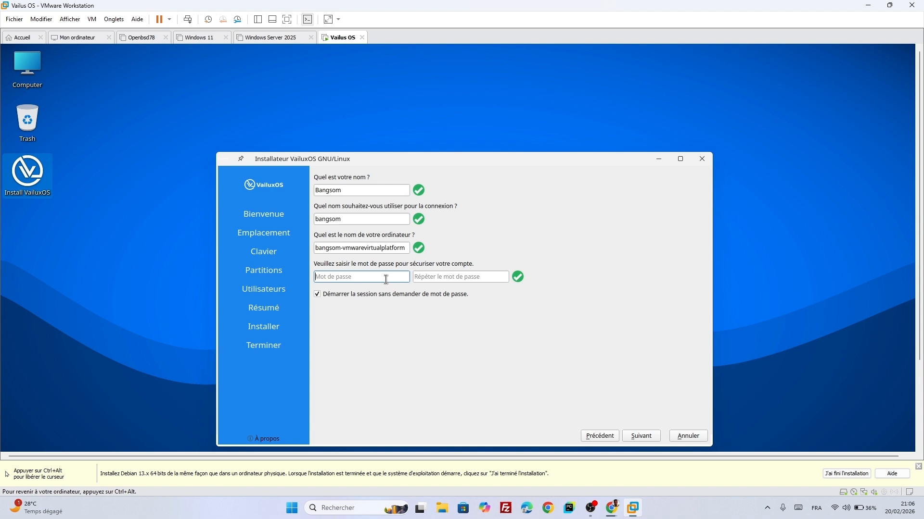
type("****")
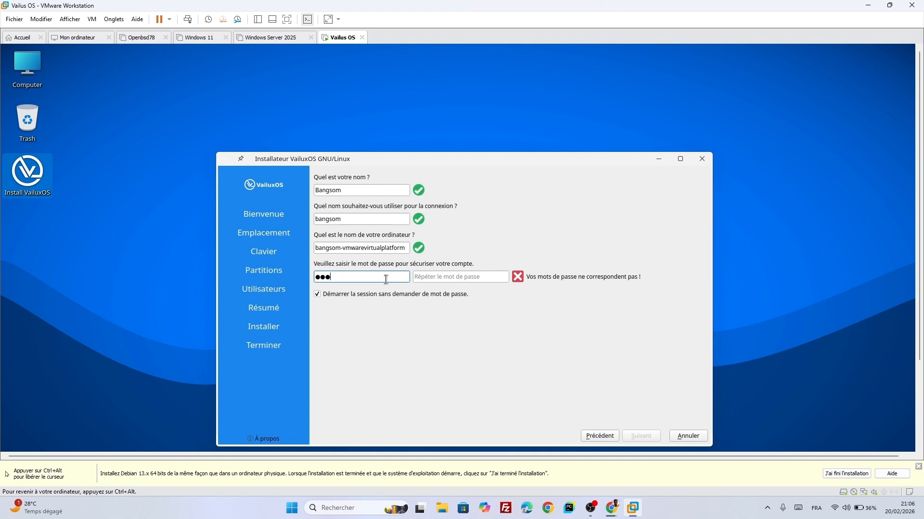
left_click(448, 278)
type("***")
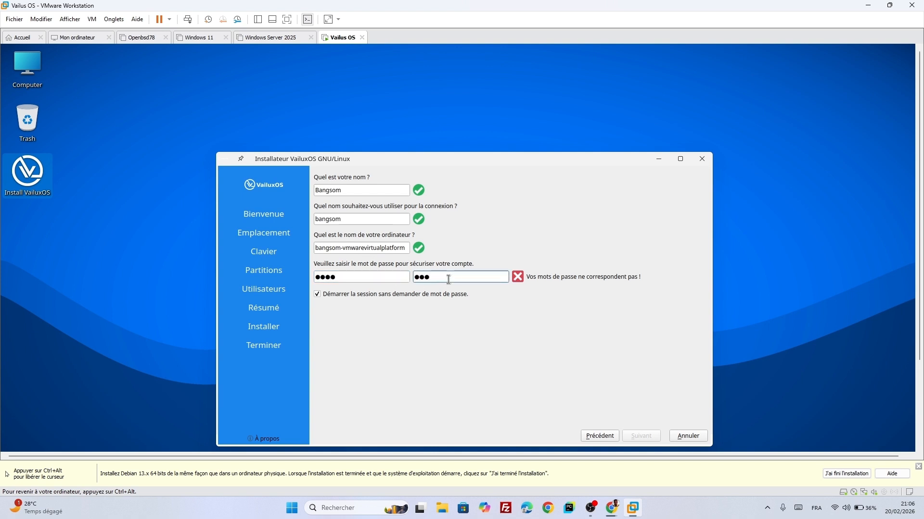
type("*")
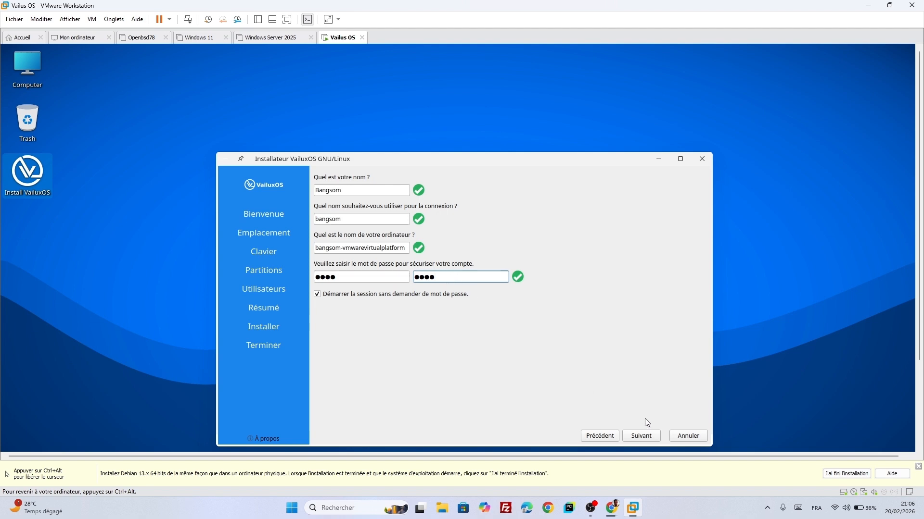
left_click(643, 435)
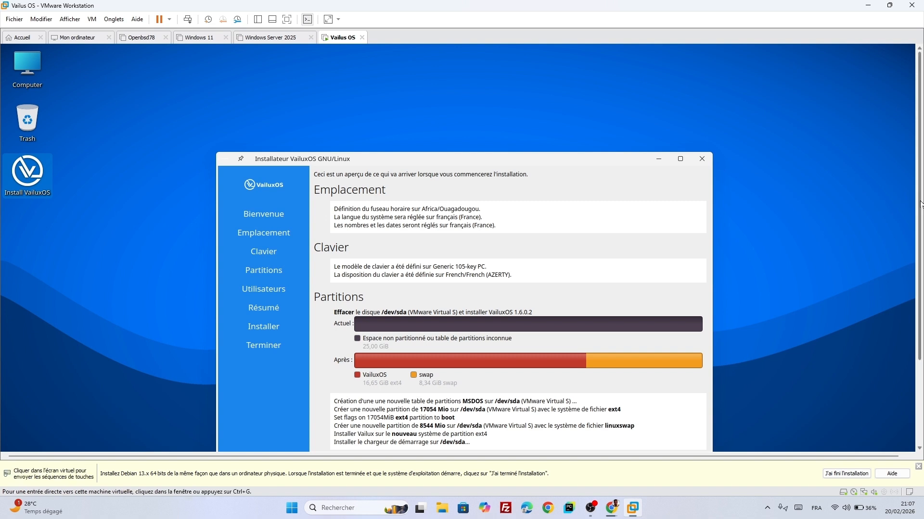
Review the installation summary and start installing VailuxOS
scroll(921, 239, "down", 2)
scroll(921, 239, "down", 1)
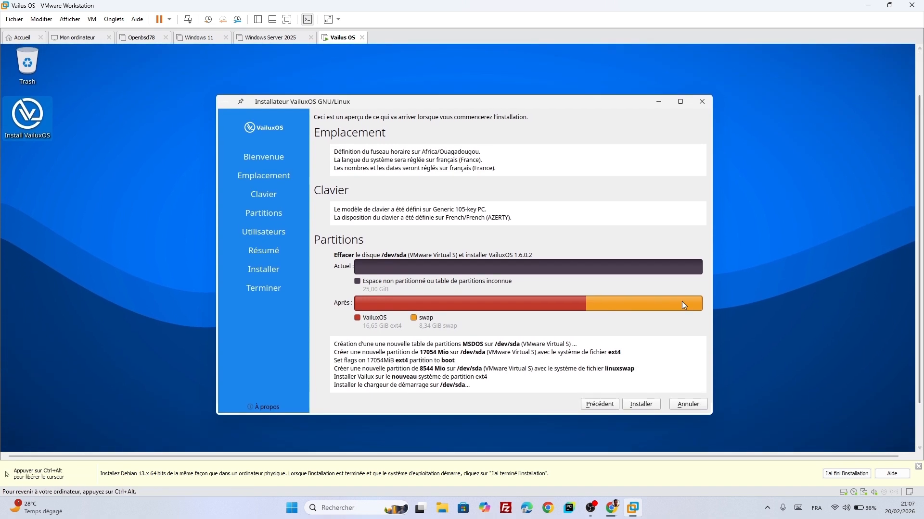
left_click(647, 407)
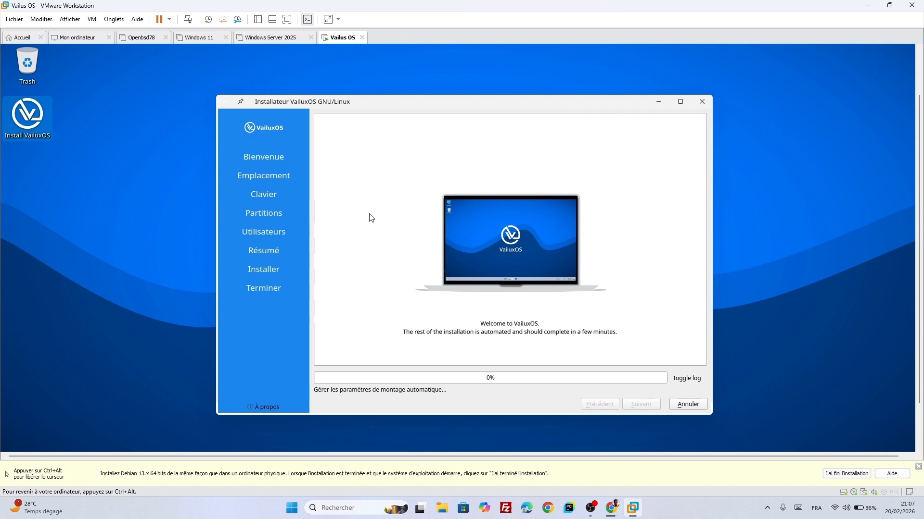
Show the virtual machine in full screen while VailuxOS installs
key("ctrl+alt+Return")
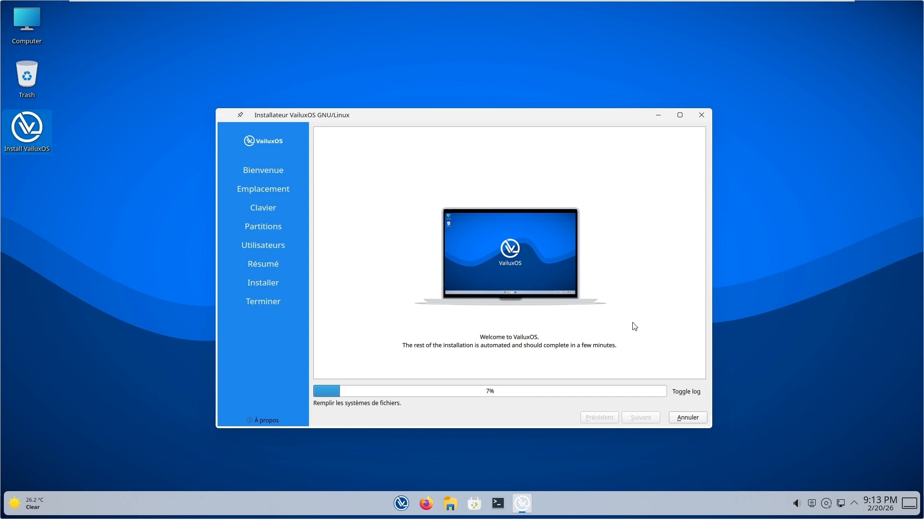
left_click_drag(551, 114, 477, 124)
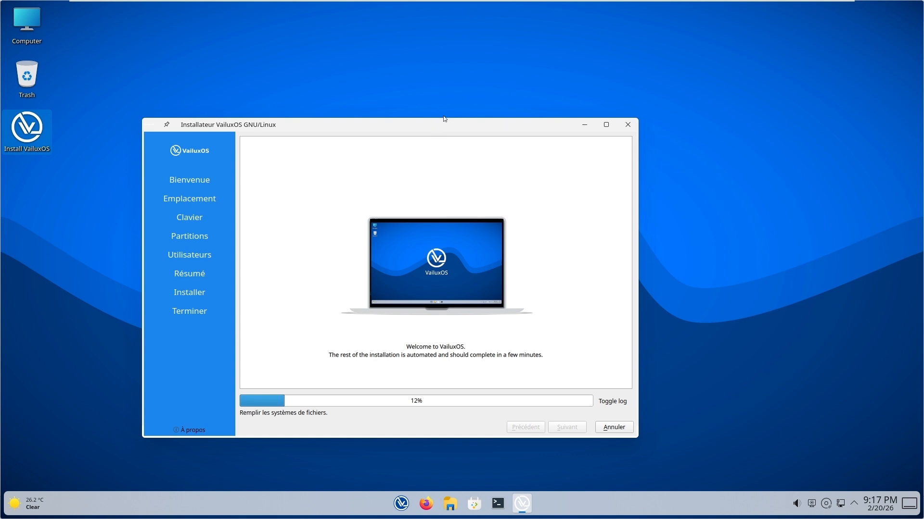
left_click_drag(418, 130, 478, 65)
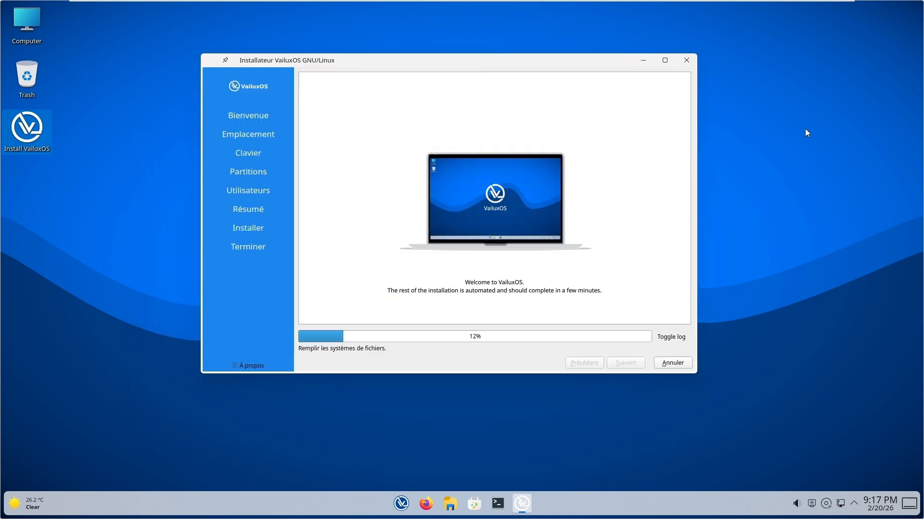
left_click(806, 130)
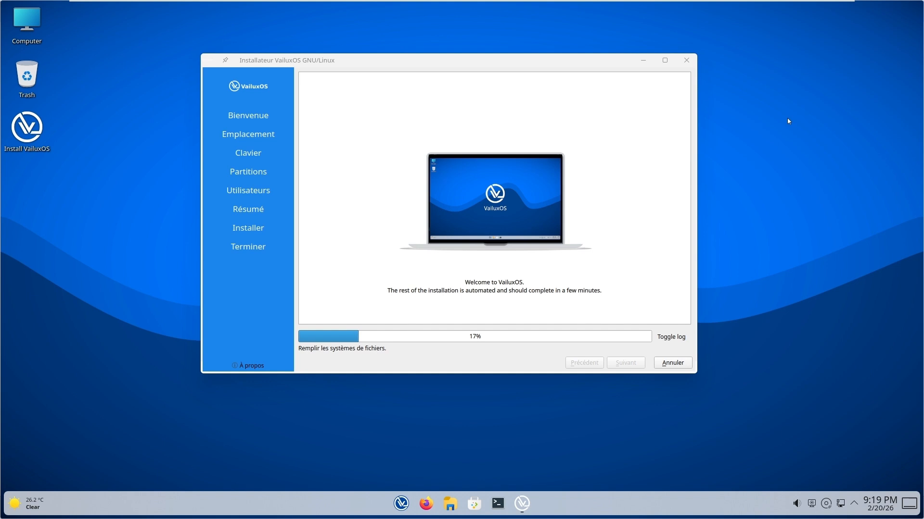
left_click_drag(565, 63, 589, 53)
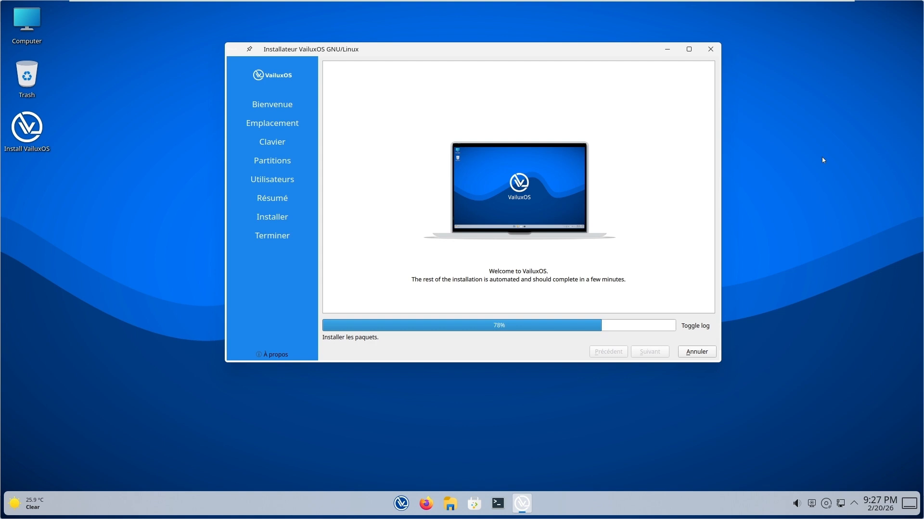
left_click(792, 193)
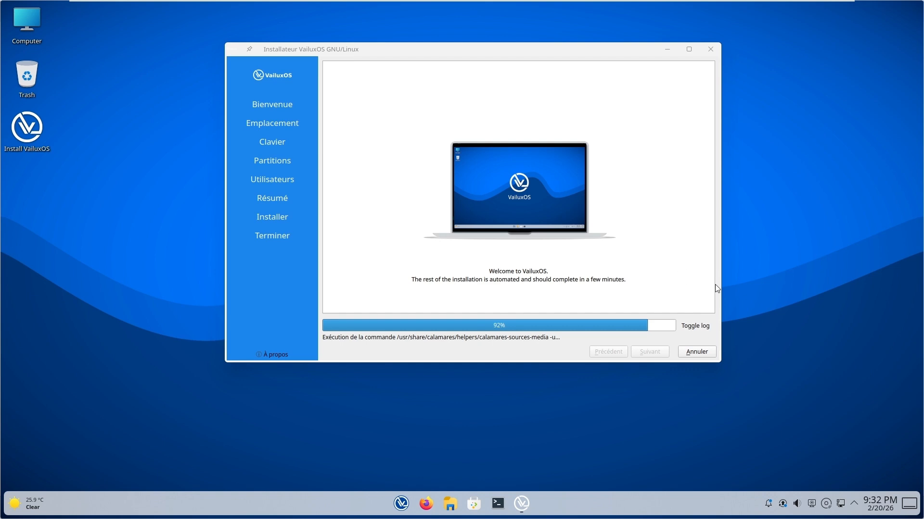
left_click_drag(749, 348, 886, 250)
left_click_drag(558, 56, 597, 95)
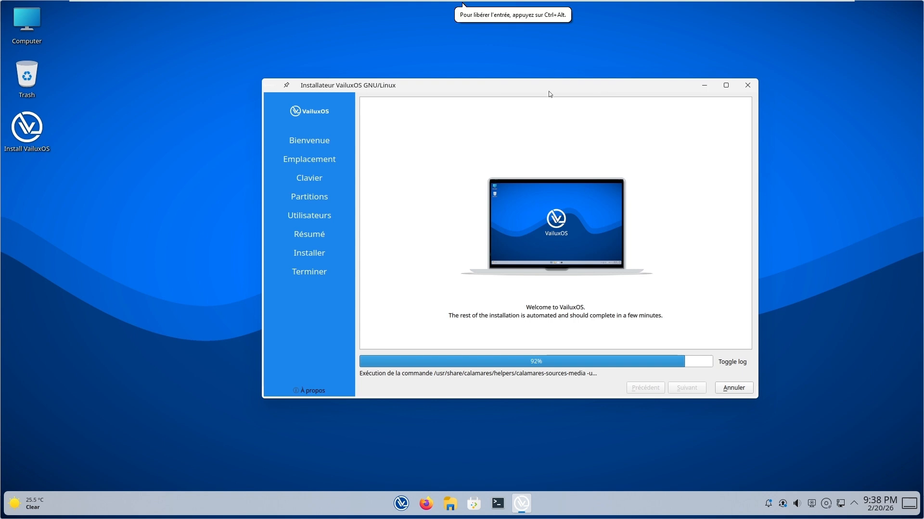
left_click_drag(549, 93, 491, 68)
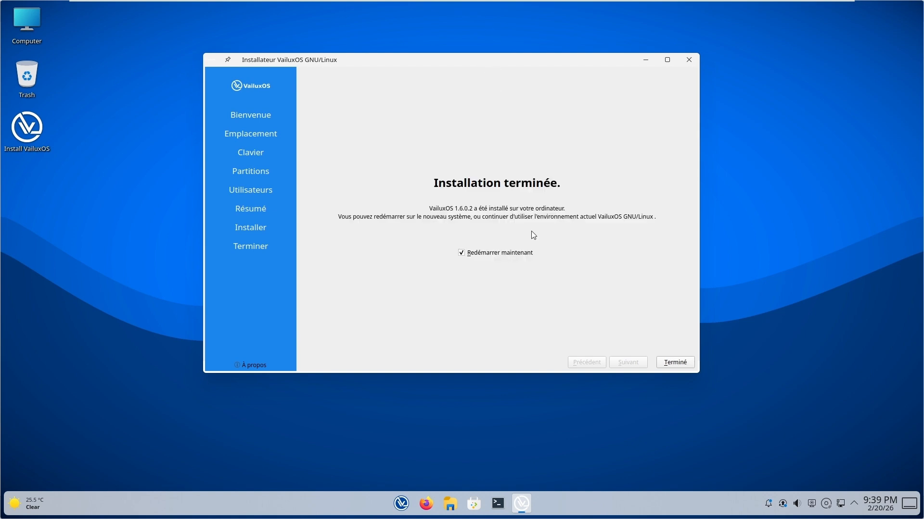
Finish the installer with an immediate restart and skip the welcome center on the installed desktop
left_click(679, 366)
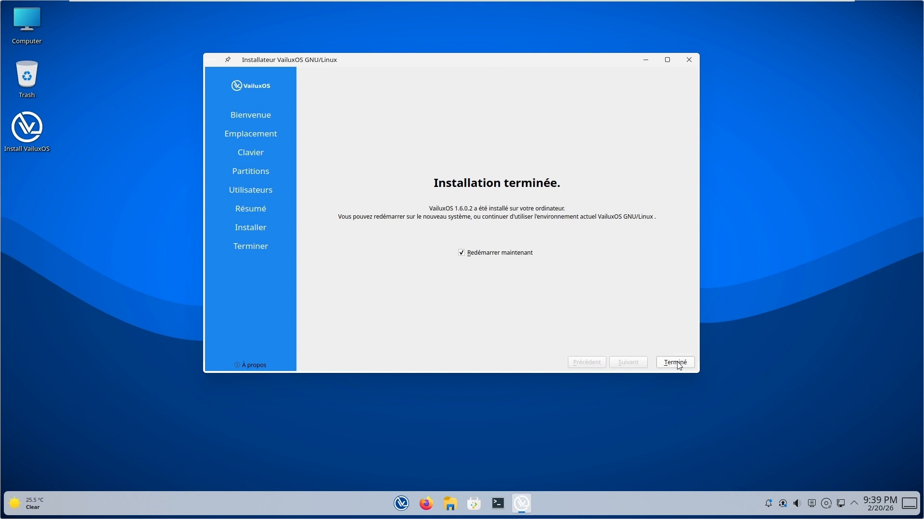
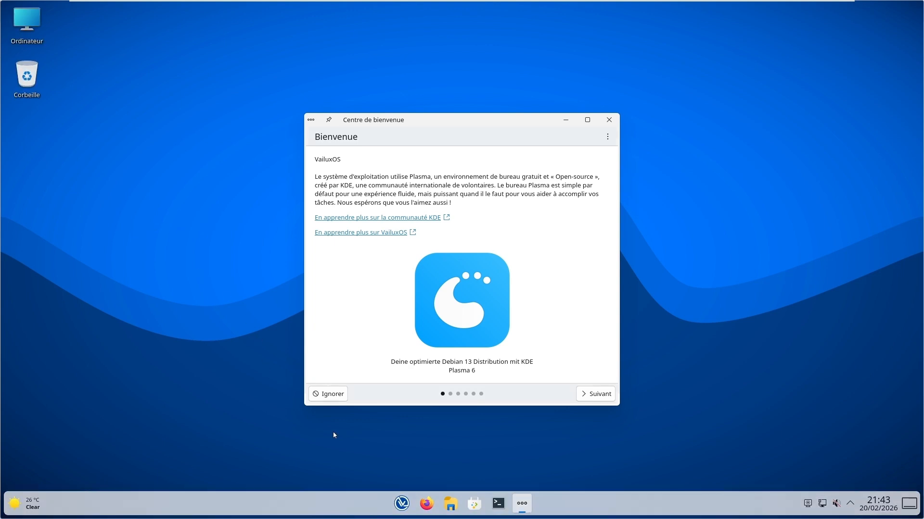
left_click(335, 400)
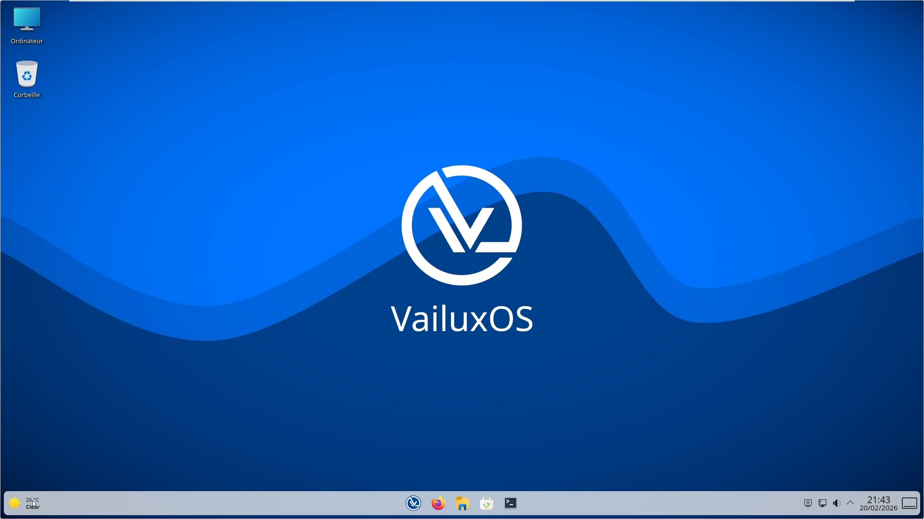
Look over the pinned applications in the VailuxOS application launcher and open a terminal
left_click(406, 501)
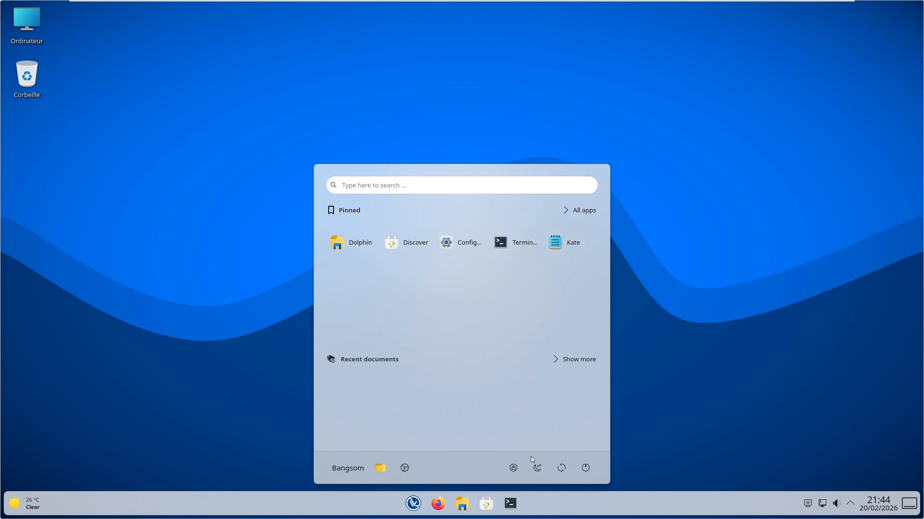
left_click(509, 504)
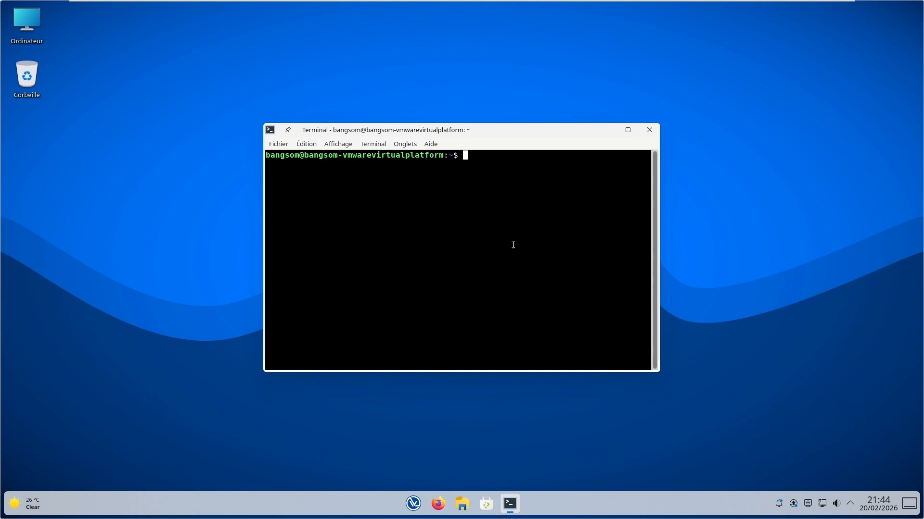
type("sudo apt update")
key("BackSpace")
key("BackSpace")
key("BackSpace")
key("BackSpace")
type("grade")
key("BackSpace")
key("BackSpace")
key("BackSpace")
key("BackSpace")
key("BackSpace")
key("BackSpace")
key("BackSpace")
key("BackSpace")
key("BackSpace")
key("BackSpace")
key("BackSpace")
key("BackSpace")
key("BackSpace")
key("BackSpace")
key("BackSpace")
key("BackSpace")
Check the kernel release with uname -r and close the terminal
type("uname -r")
key("Return")
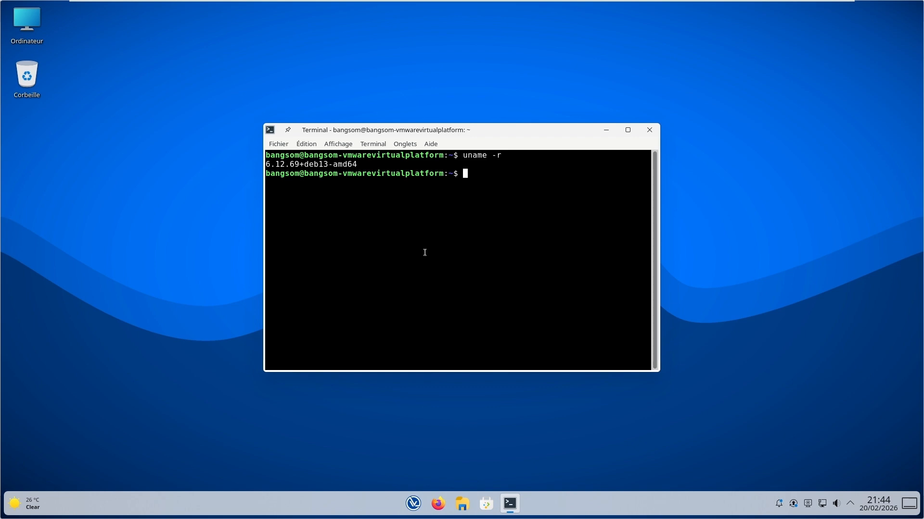
left_click(648, 139)
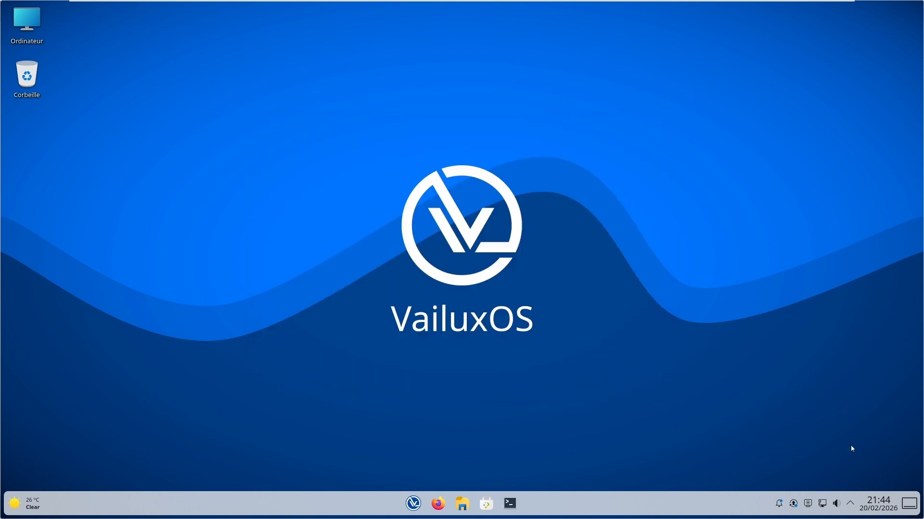
Launch Firefox, and minimise and restore all windows while it loads
left_click(439, 505)
left_click(906, 504)
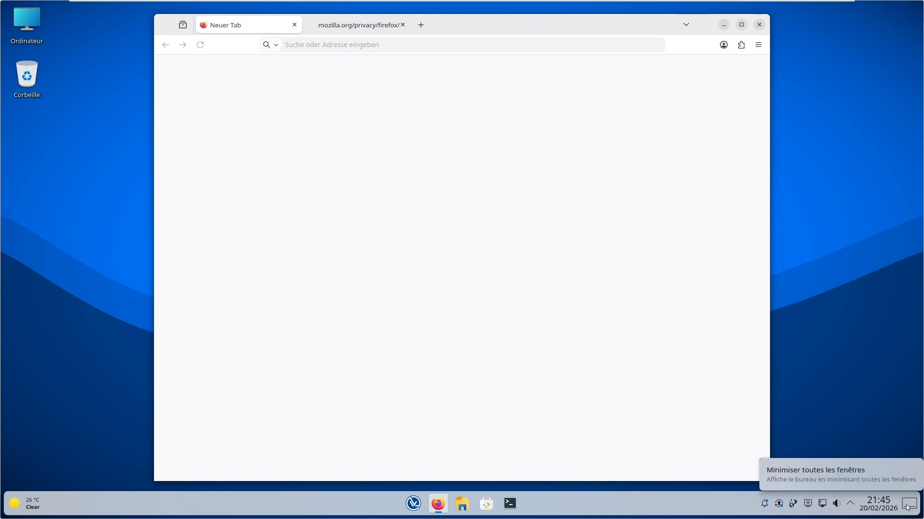
left_click(907, 506)
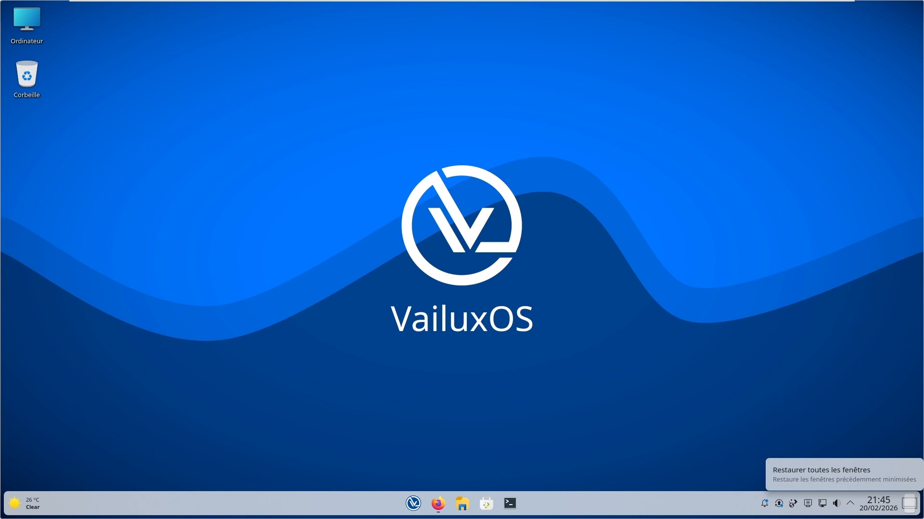
left_click(908, 509)
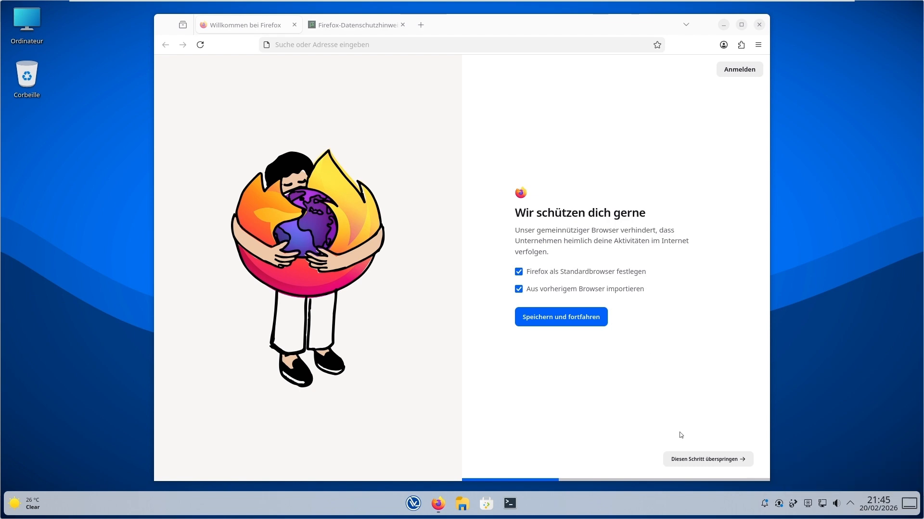
Skip Firefox's default browser and import setup, switch its language to French and start browsing without signing in
left_click(695, 461)
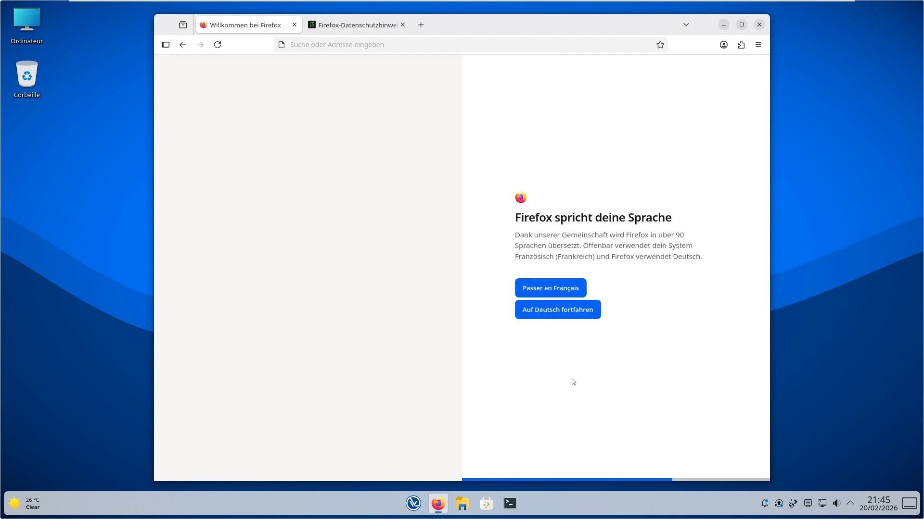
left_click(570, 289)
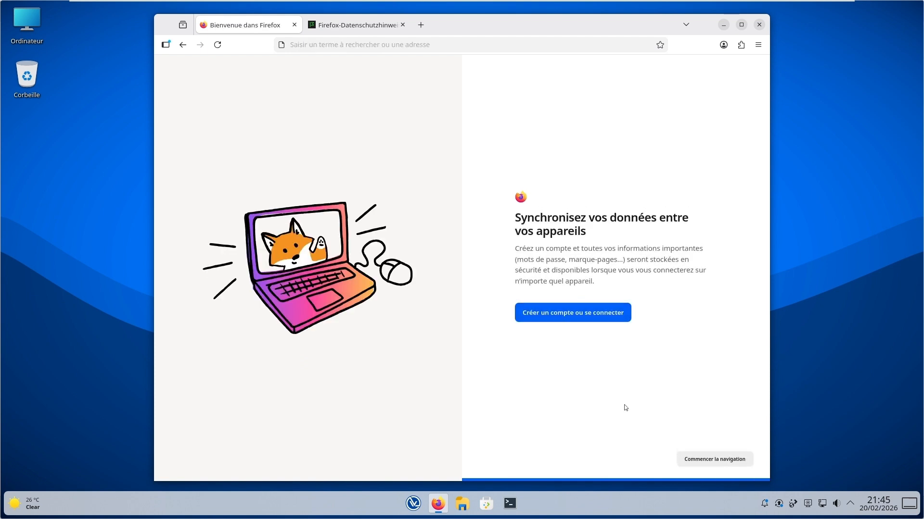
left_click(693, 460)
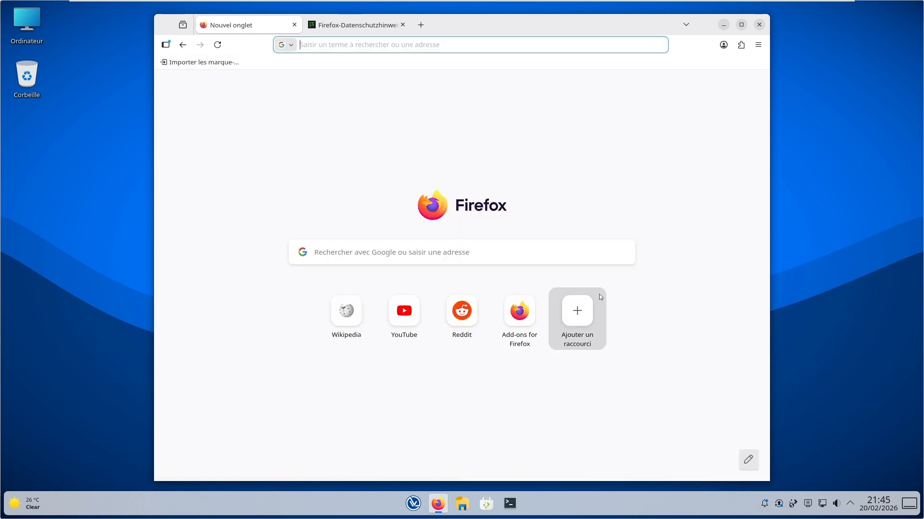
Open YouTube from the new tab page, dismiss the sidebar hint and search for "linux"
left_click(414, 315)
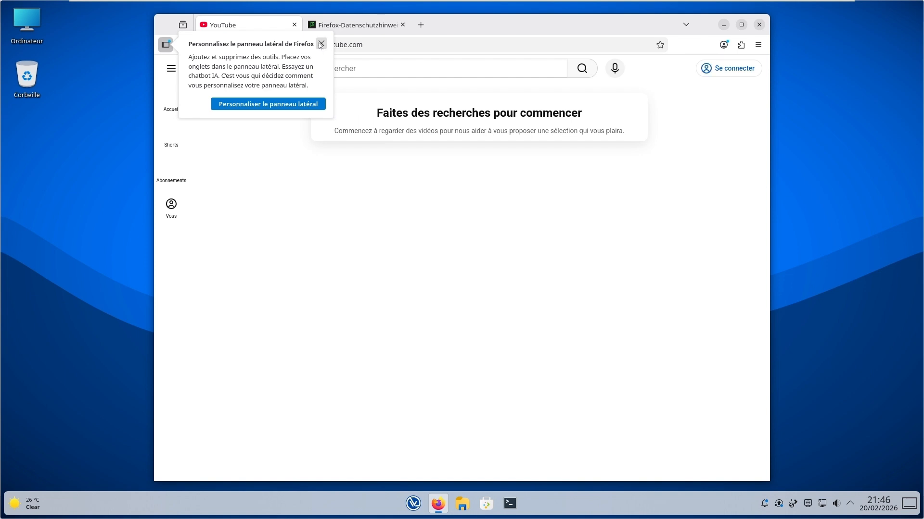
left_click(321, 44)
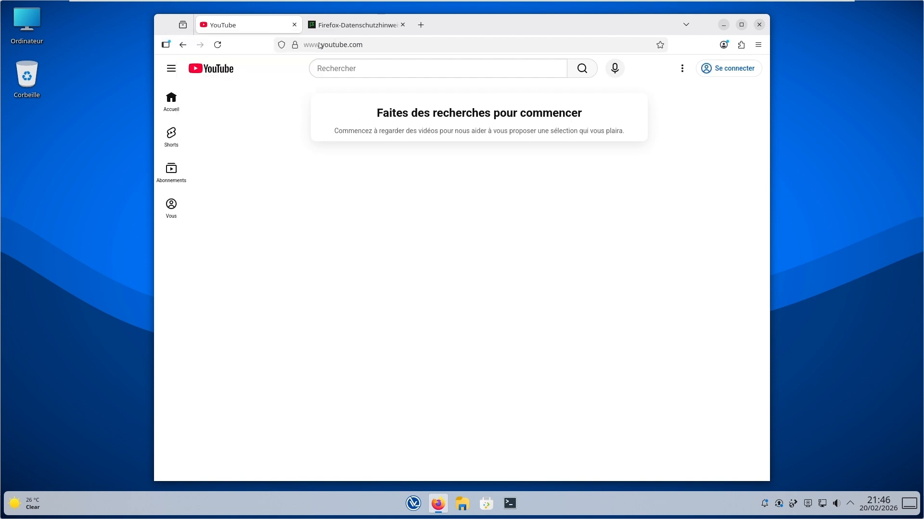
left_click(373, 68)
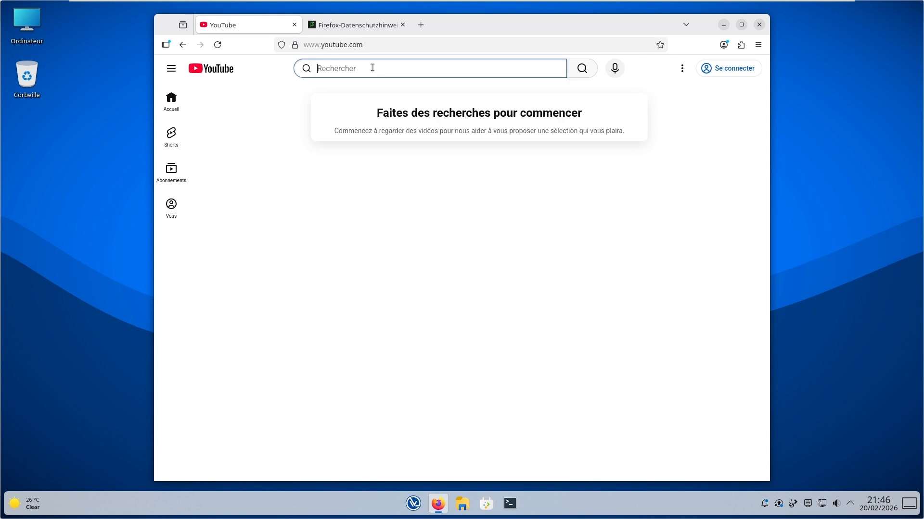
type("linux")
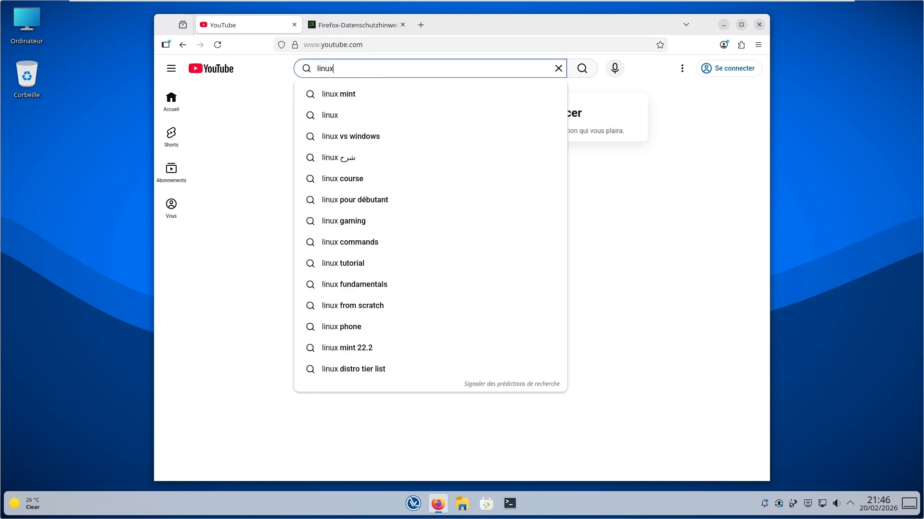
key("Return")
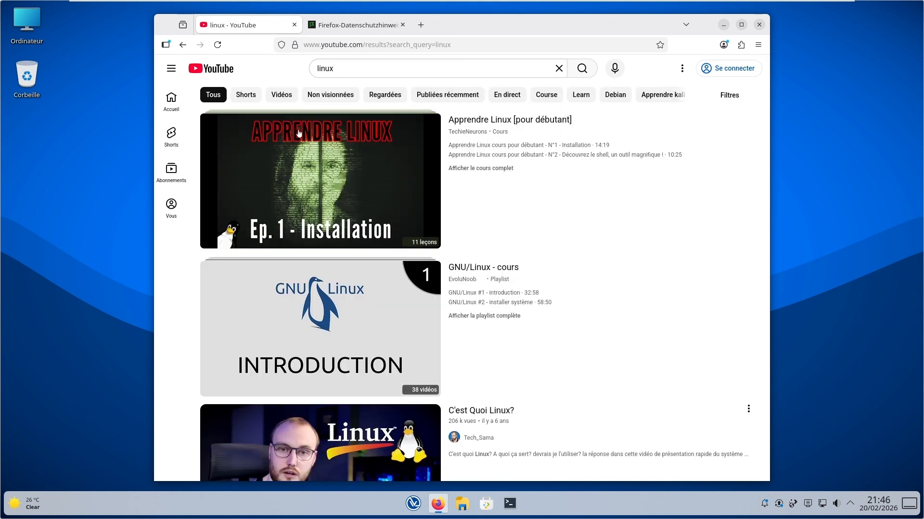
Play the course "Apprendre Linux [pour débutant]" with the volume raised to test the sound, and close Firefox
left_click(301, 187)
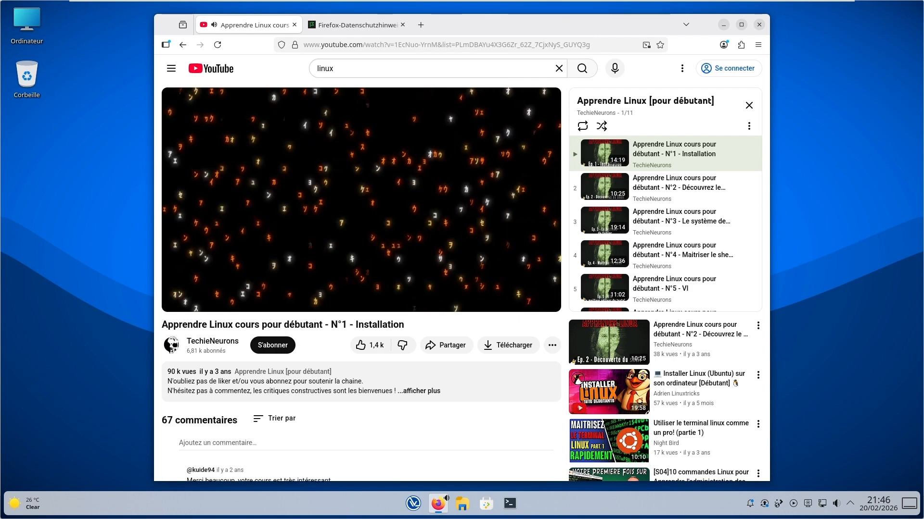
key("XF86AudioRaiseVolume")
key("XF86AudioRaiseVolume")
key("XF86AudioRaiseVolume")
key("XF86AudioRaiseVolume")
key("XF86AudioRaiseVolume")
key("XF86AudioRaiseVolume")
key("XF86AudioRaiseVolume")
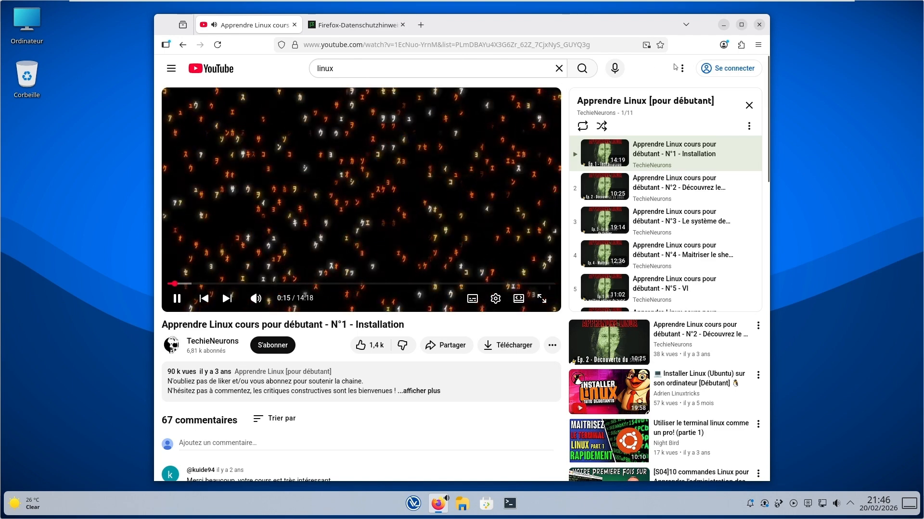
left_click(759, 25)
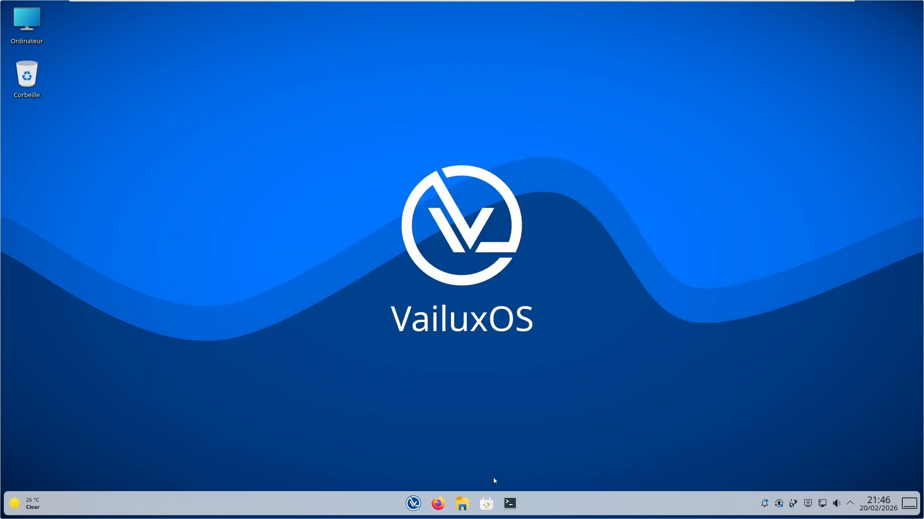
Open the Discover software store to view its home page, release the input from the virtual machine and close the store
left_click(491, 508)
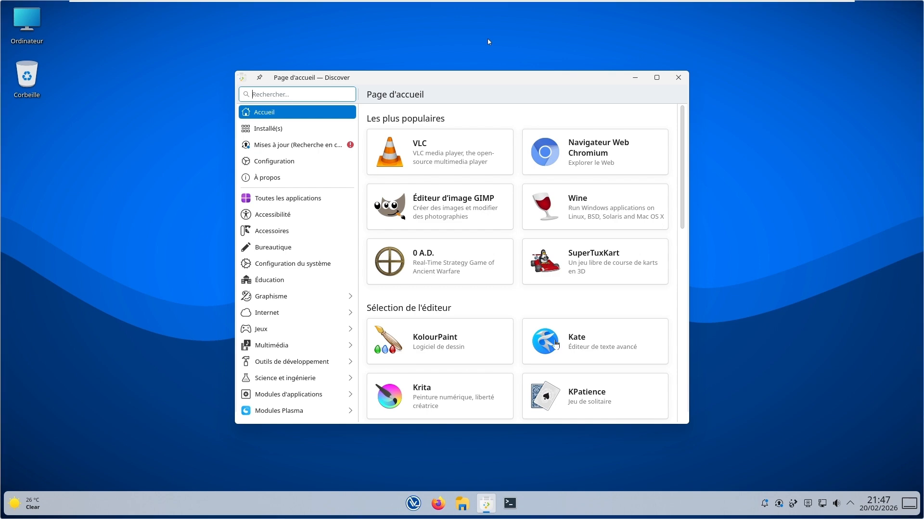
key("ctrl+alt")
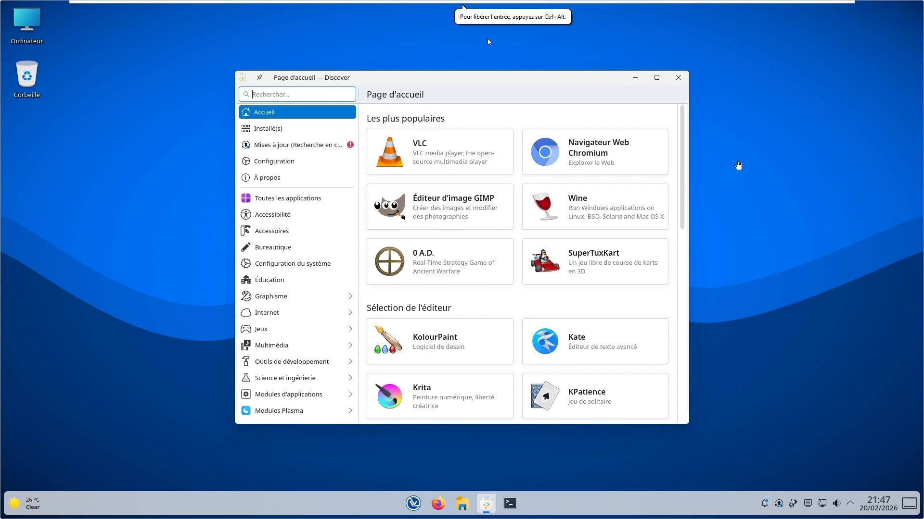
key("super")
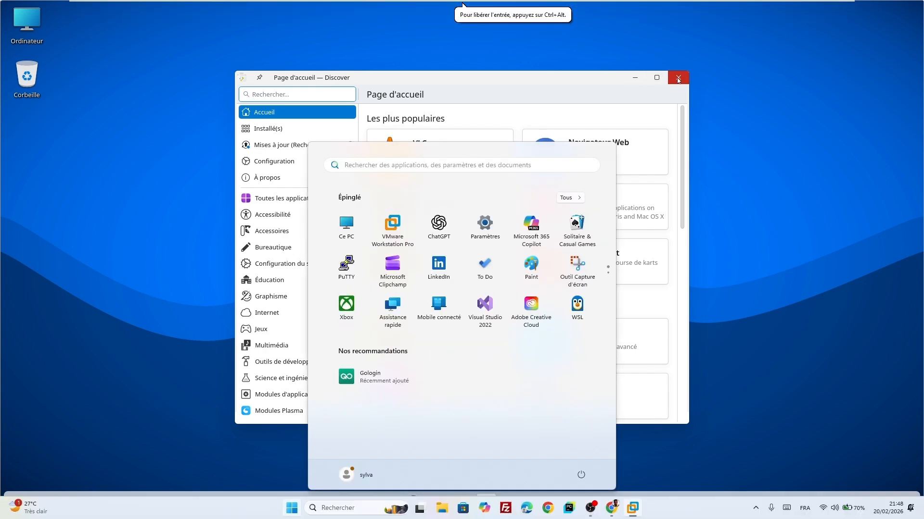
left_click(678, 79)
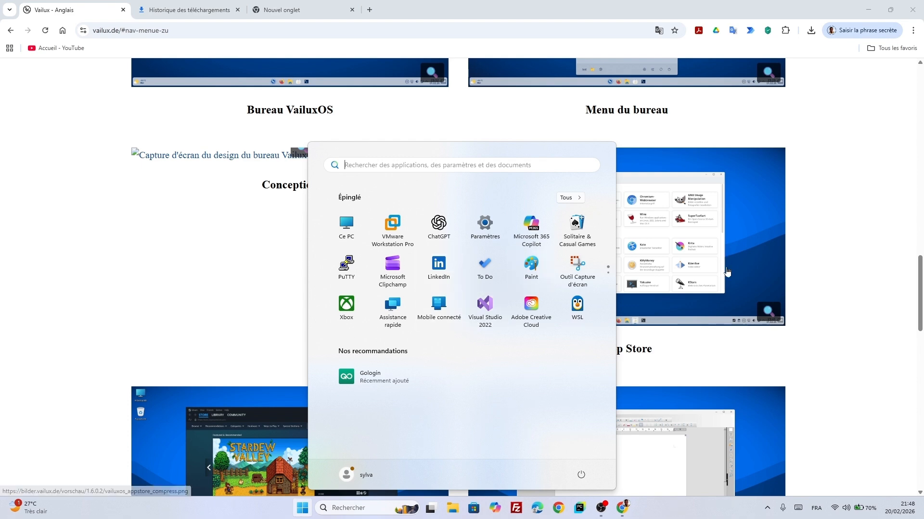
left_click(754, 348)
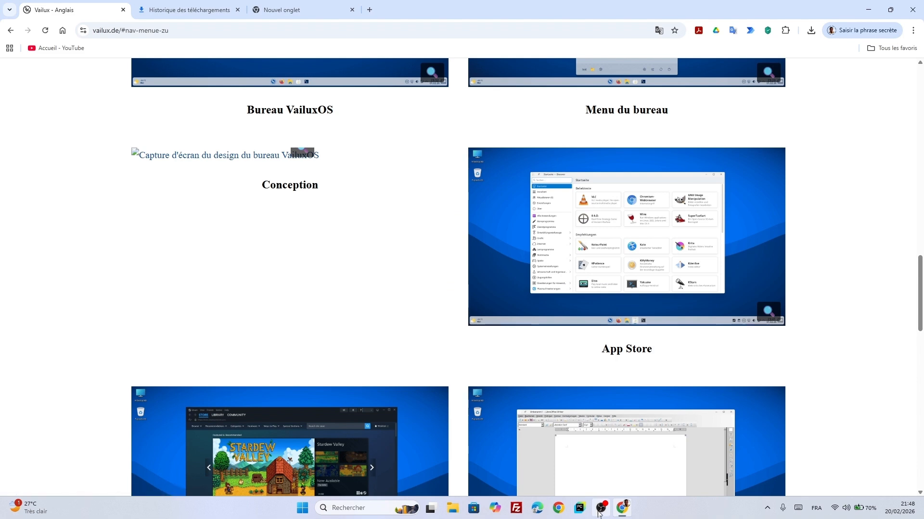
mouse_move(622, 509)
mouse_move(594, 463)
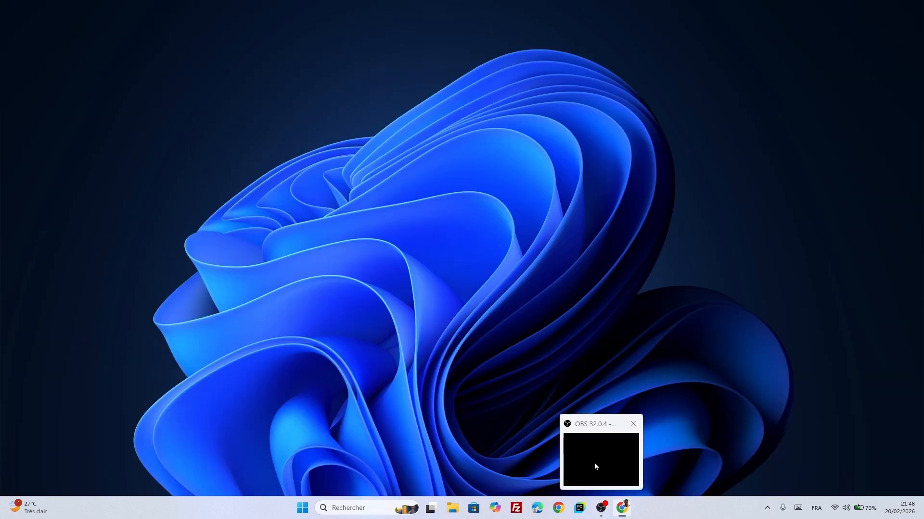
Show the VailuxOS virtual machine in full screen and open the application launcher's complete list of applications
left_click(599, 455)
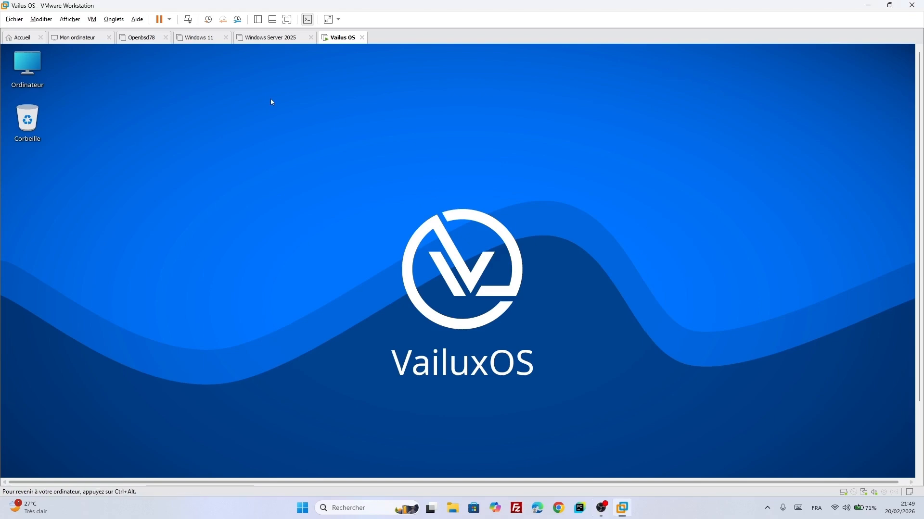
left_click(286, 22)
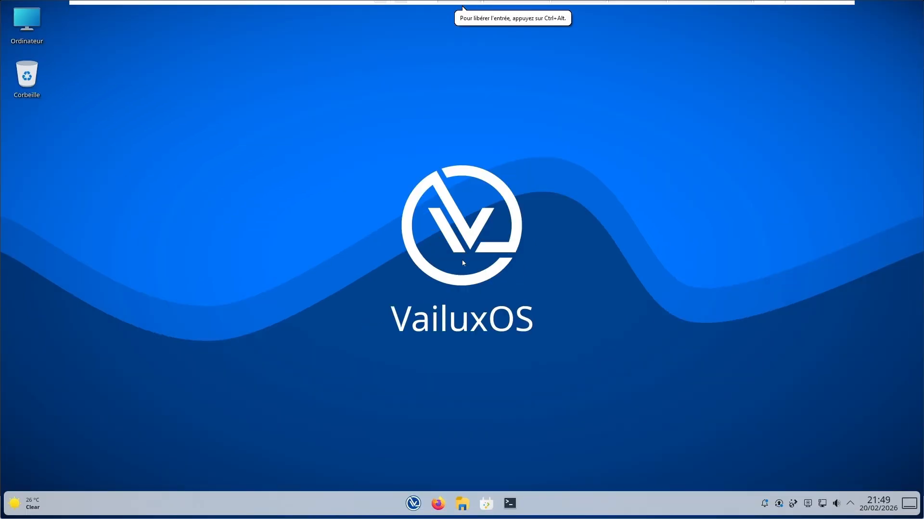
left_click(412, 500)
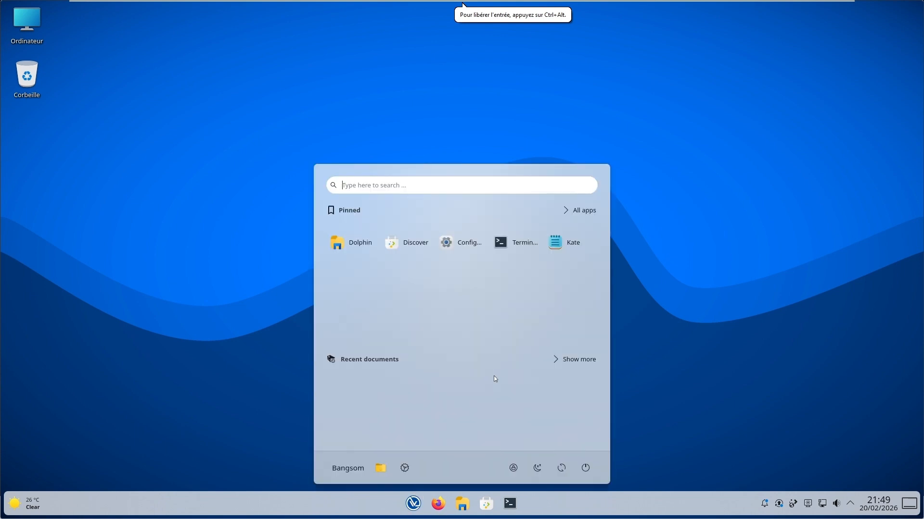
left_click(585, 212)
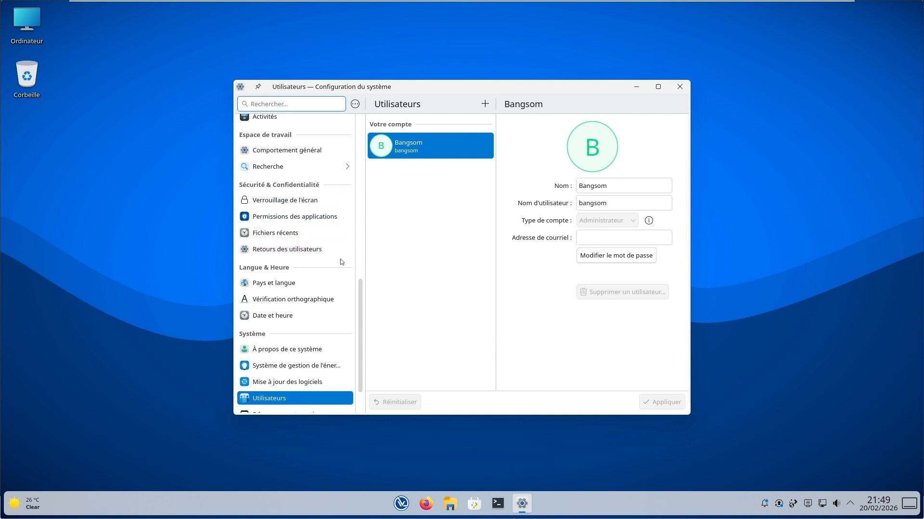
Review the "Pays et langue" and "Utilisateurs" pages in the system settings, look through the other categories and close the settings
left_click(335, 288)
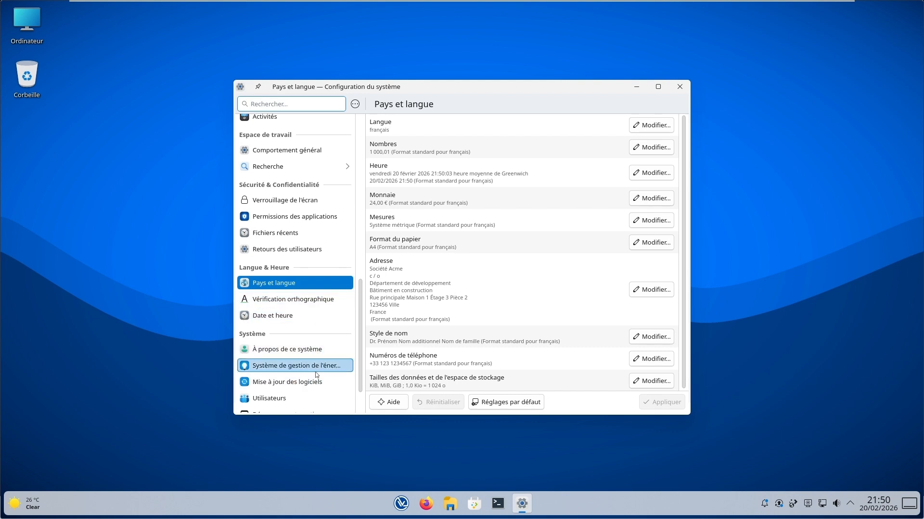
left_click(308, 397)
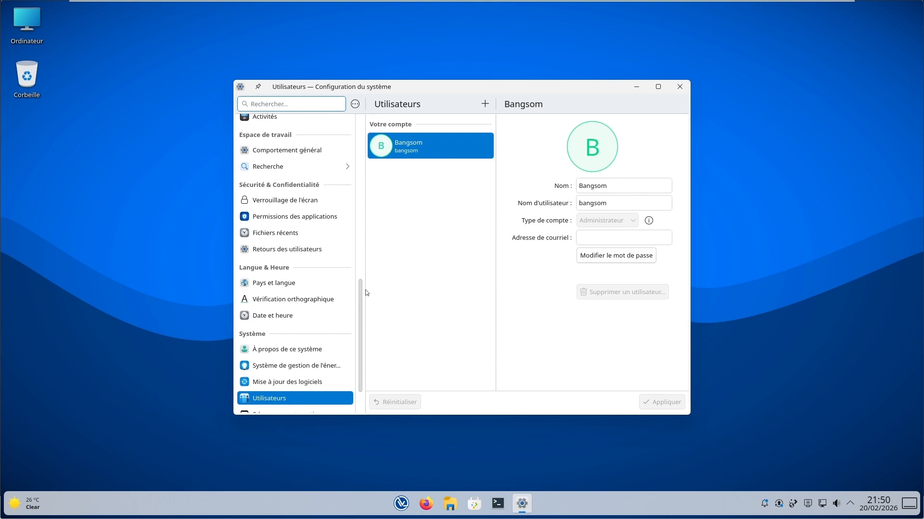
left_click_drag(365, 291, 381, 155)
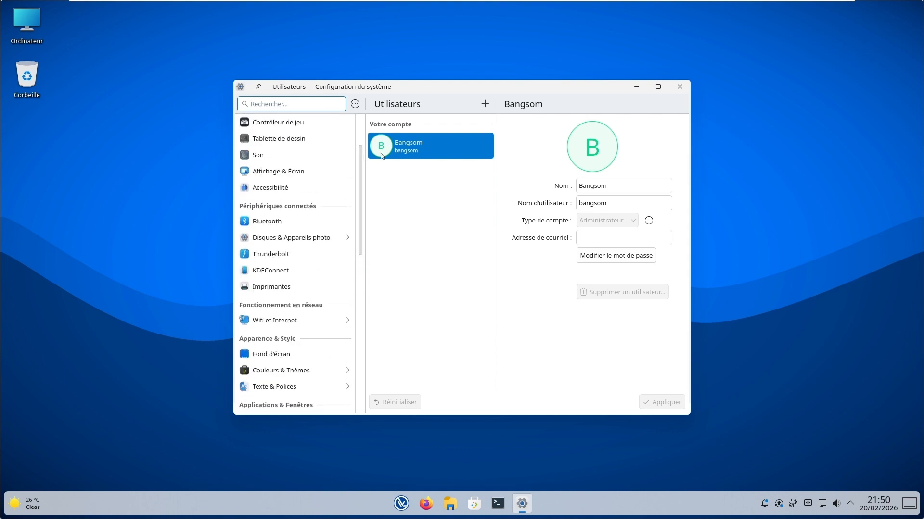
left_click(677, 95)
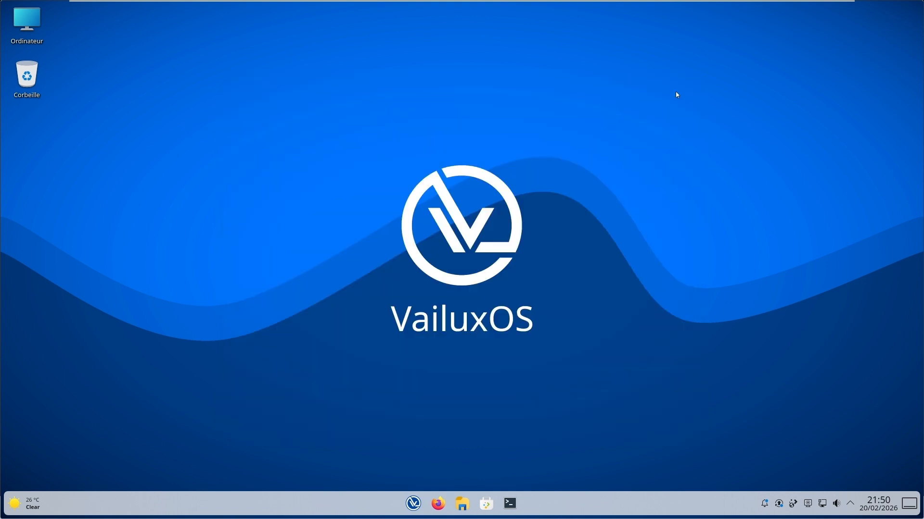
Shut down VailuxOS from the application launcher, powering it off without waiting for the countdown
left_click(415, 504)
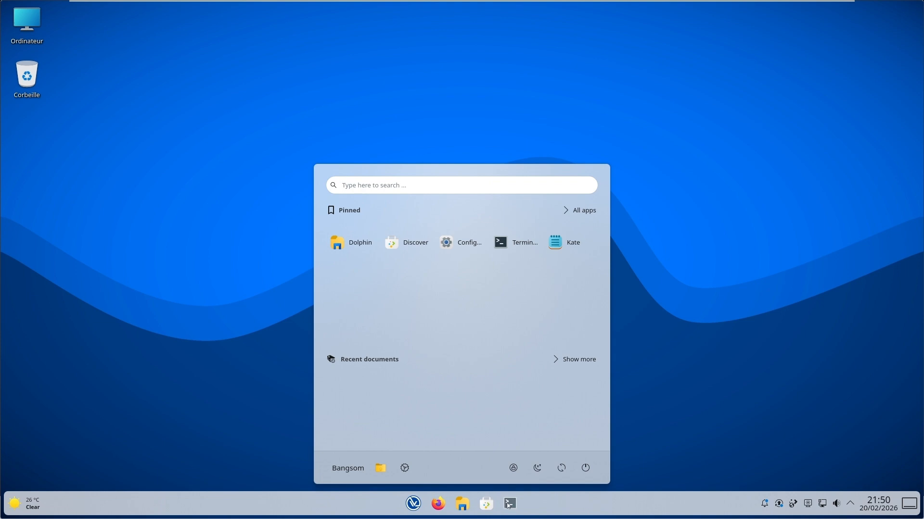
left_click(585, 468)
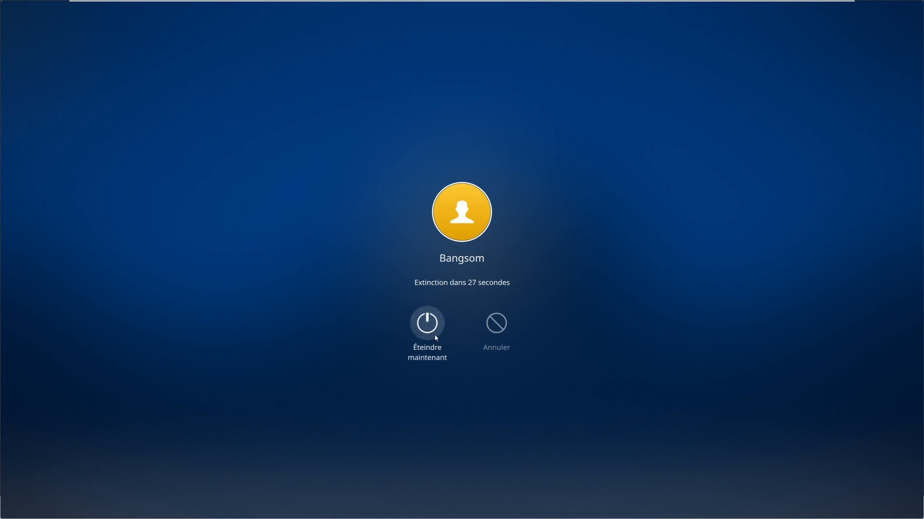
key("Escape")
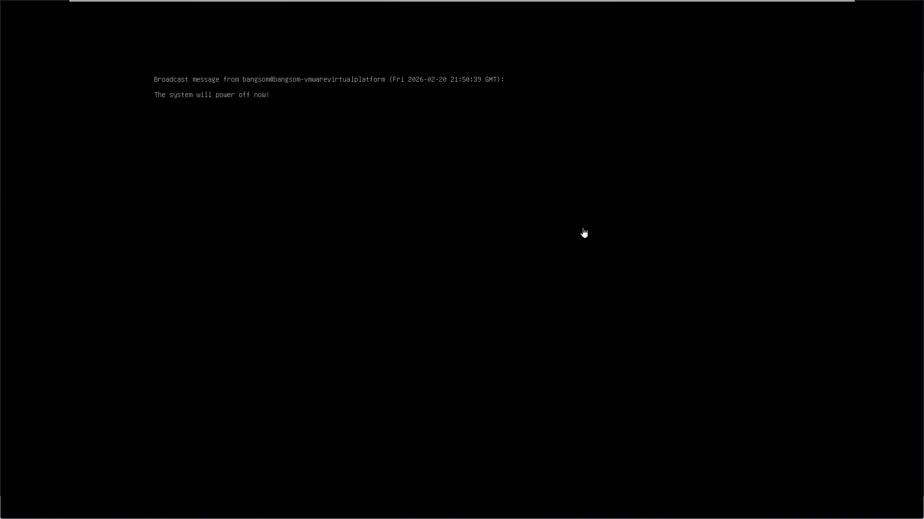
left_click(509, 247)
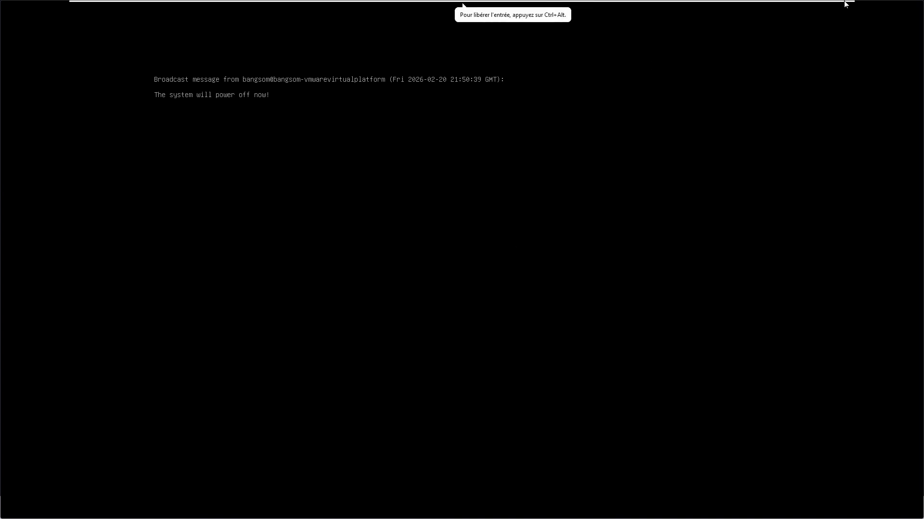
Take the powered-off Vailus OS virtual machine out of full screen to return to the host desktop
mouse_move(839, 3)
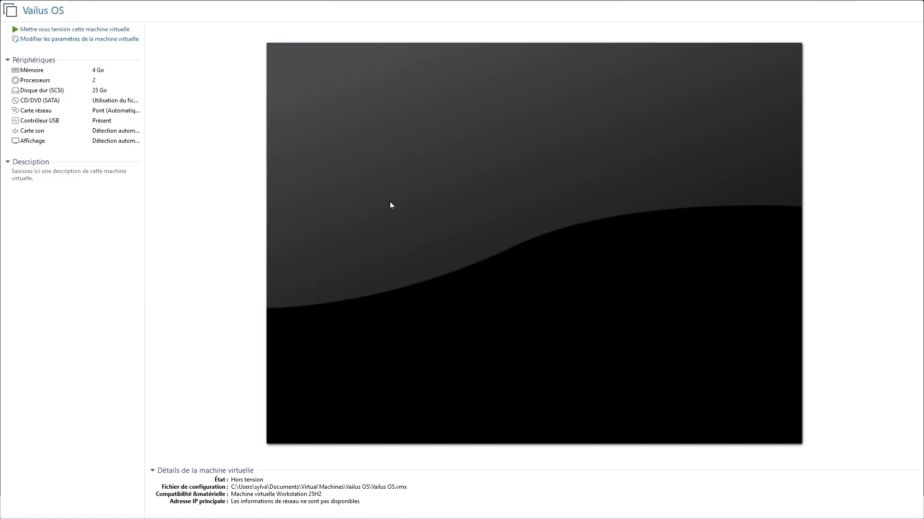
mouse_move(326, 4)
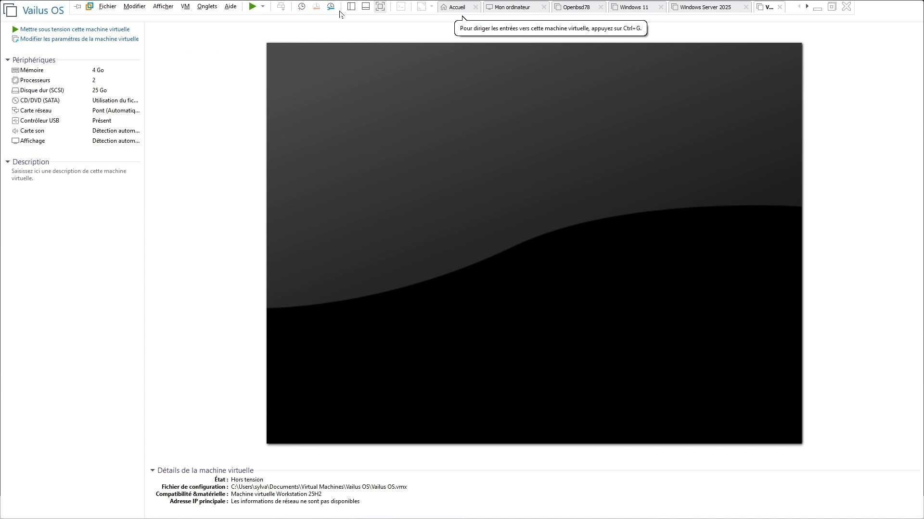
left_click(380, 9)
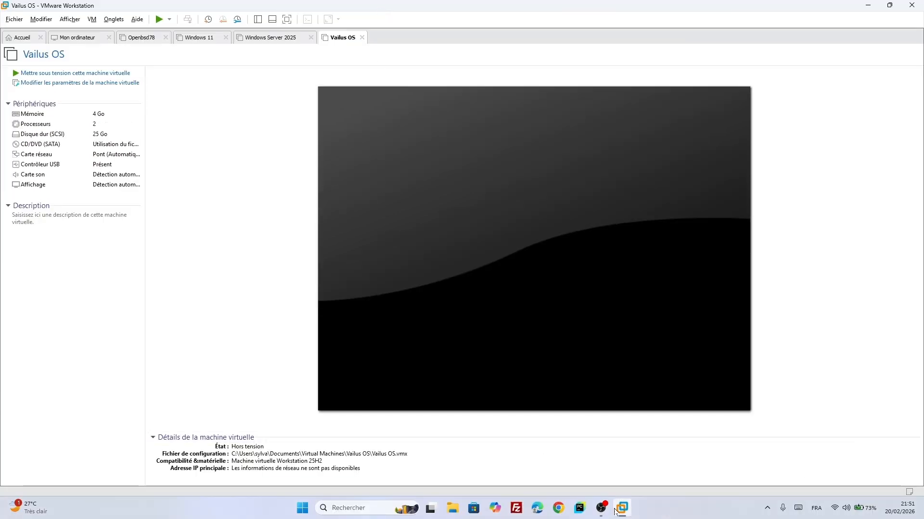
mouse_move(608, 516)
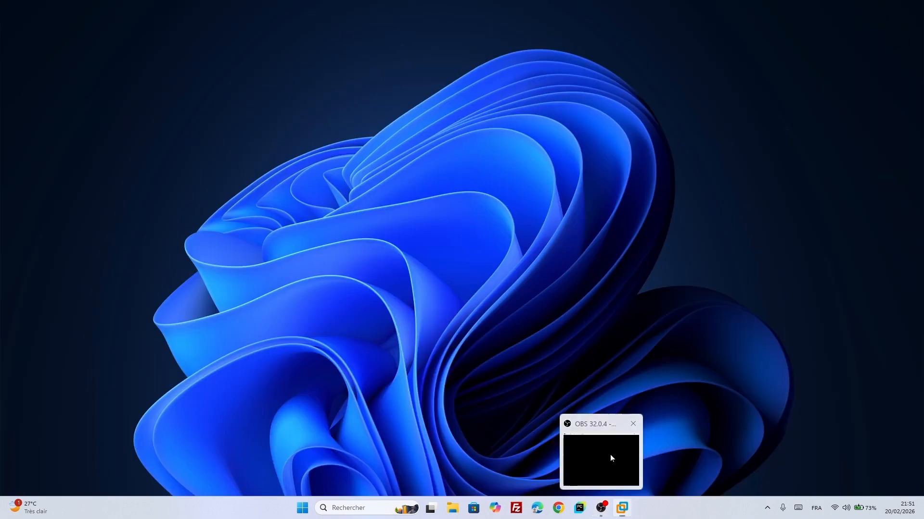